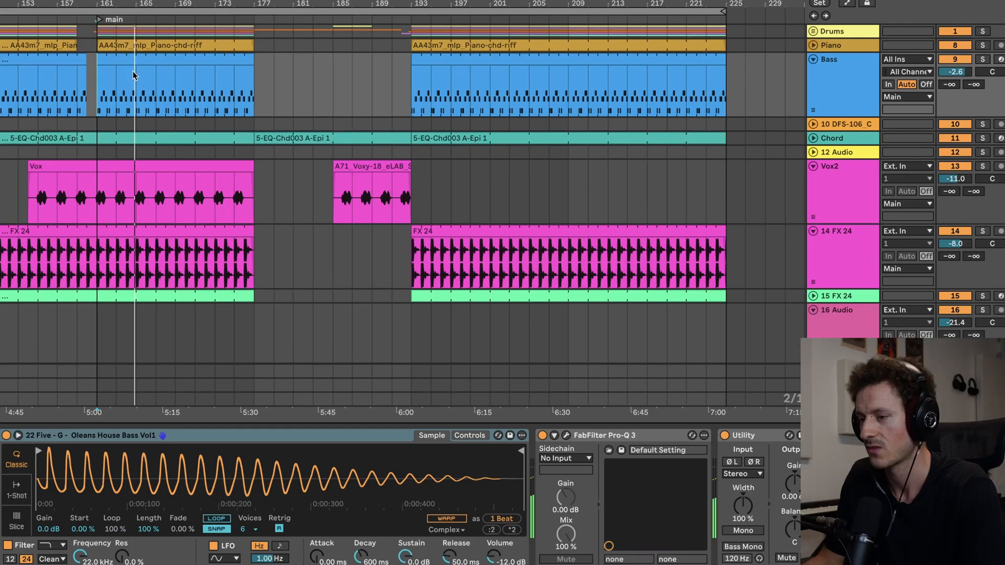
# Step: Play the arrangement and solo the Drums, Bass, Piano, Vox2 and Chord tracks one after another to hear each layer
pyautogui.click(983, 32)
pyautogui.press('space')
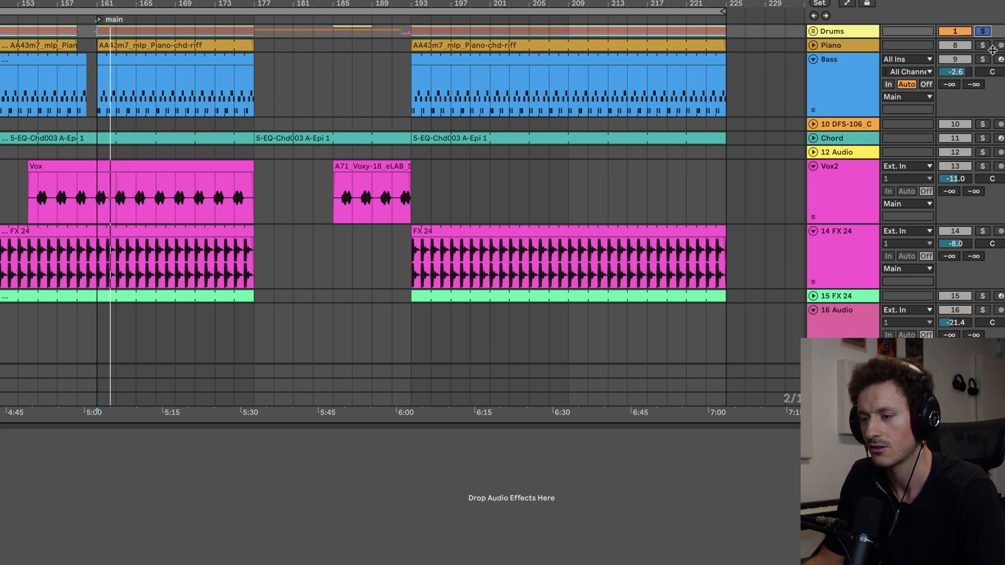
pyautogui.click(984, 59)
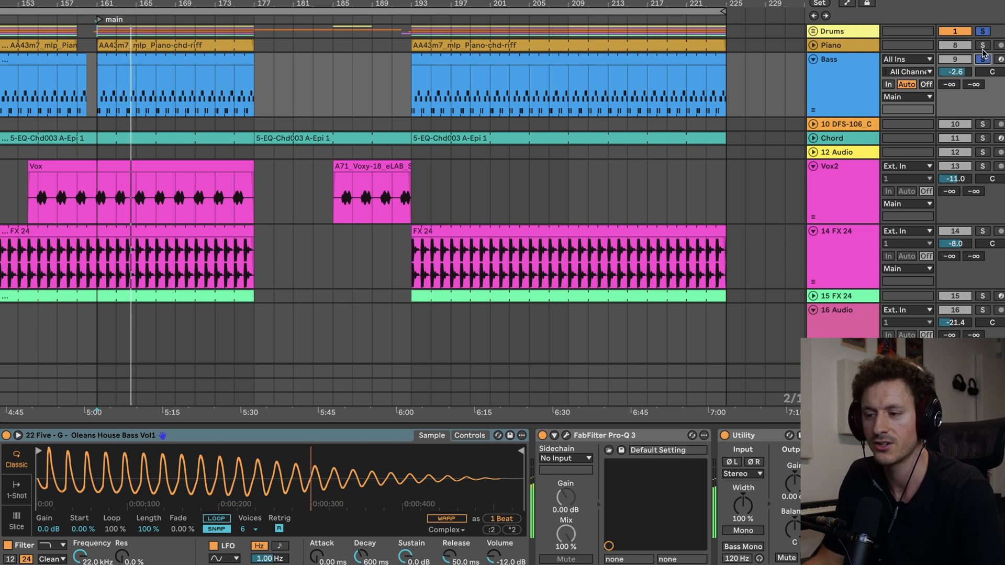
pyautogui.click(983, 46)
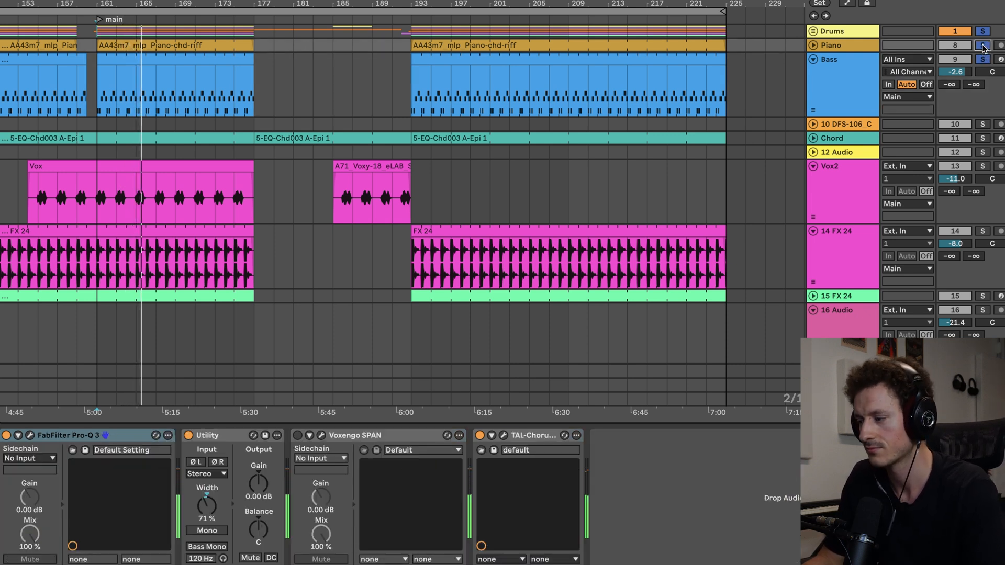
pyautogui.click(983, 166)
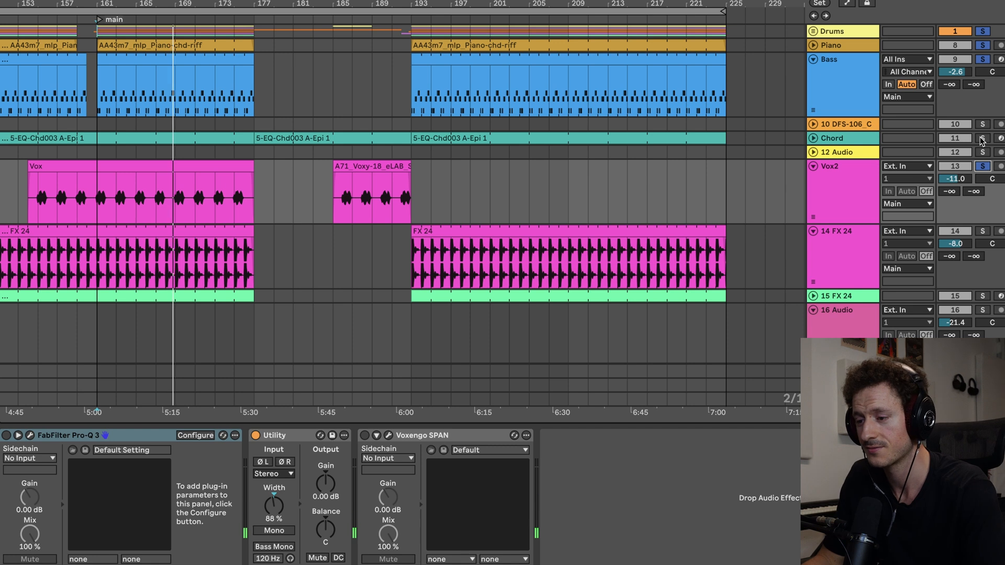
pyautogui.click(983, 139)
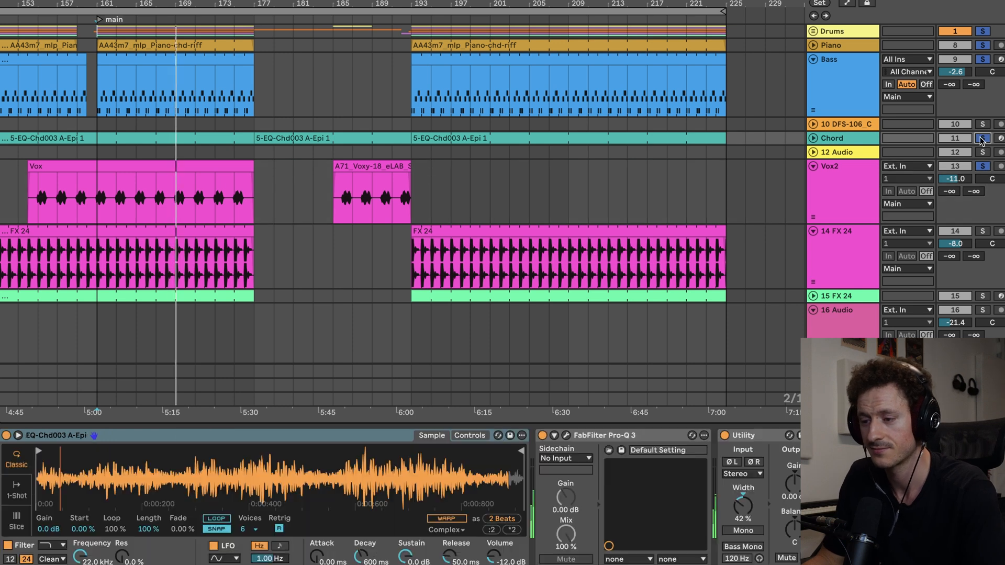
# Step: Clear the track solos and look through the remaining lower tracks of the arrangement
pyautogui.click(984, 32)
pyautogui.scroll(-5, 387, 222)
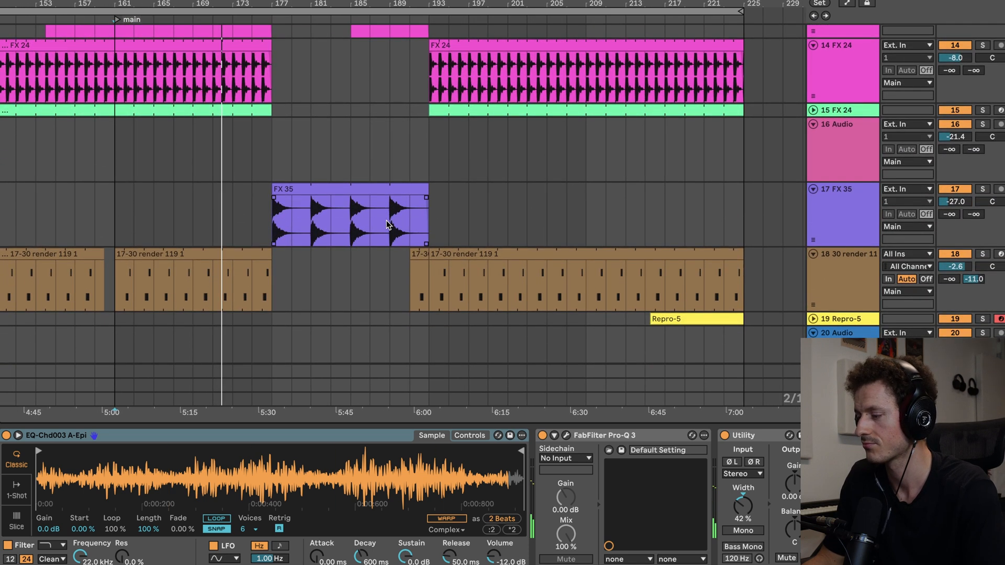
pyautogui.scroll(-4, 387, 224)
pyautogui.scroll(10, 387, 224)
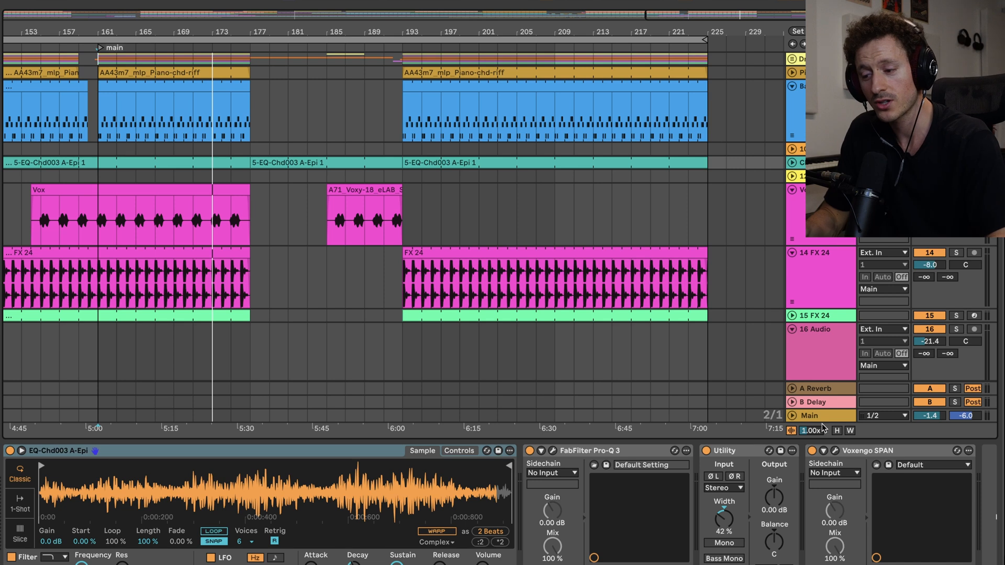
# Step: Show the Main track's device chain with the Vocoder and start playback
pyautogui.click(815, 419)
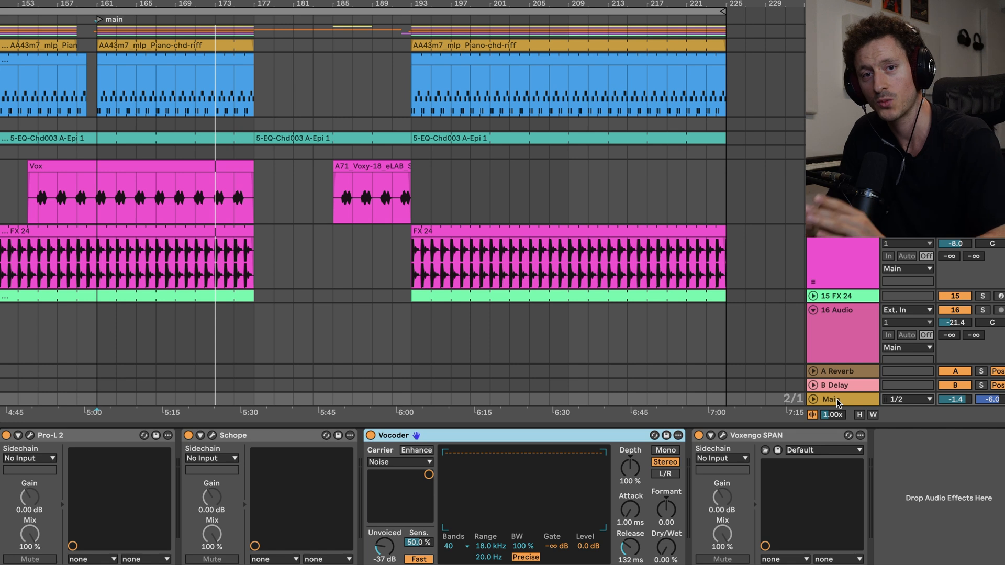
pyautogui.click(837, 401)
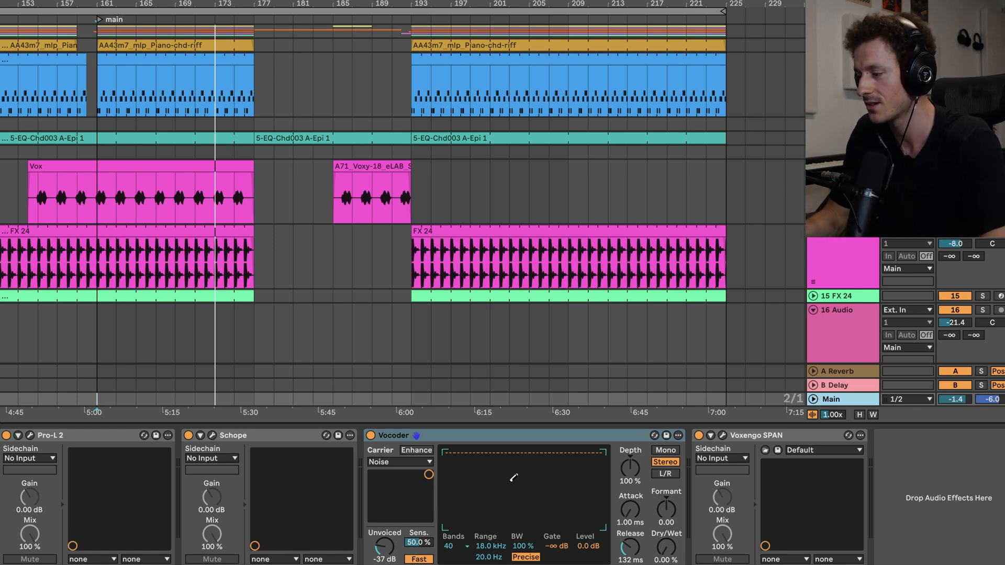
pyautogui.press('space')
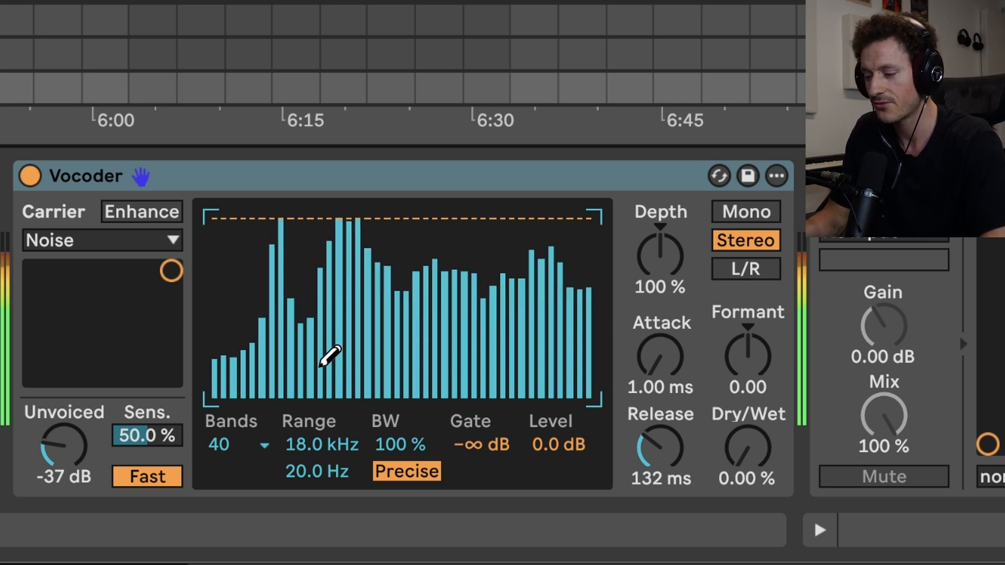
# Step: Compare the Vocoder's spectrum display at 20 and 4 bands, leaving the band count at 20
pyautogui.click(265, 448)
pyautogui.click(250, 291)
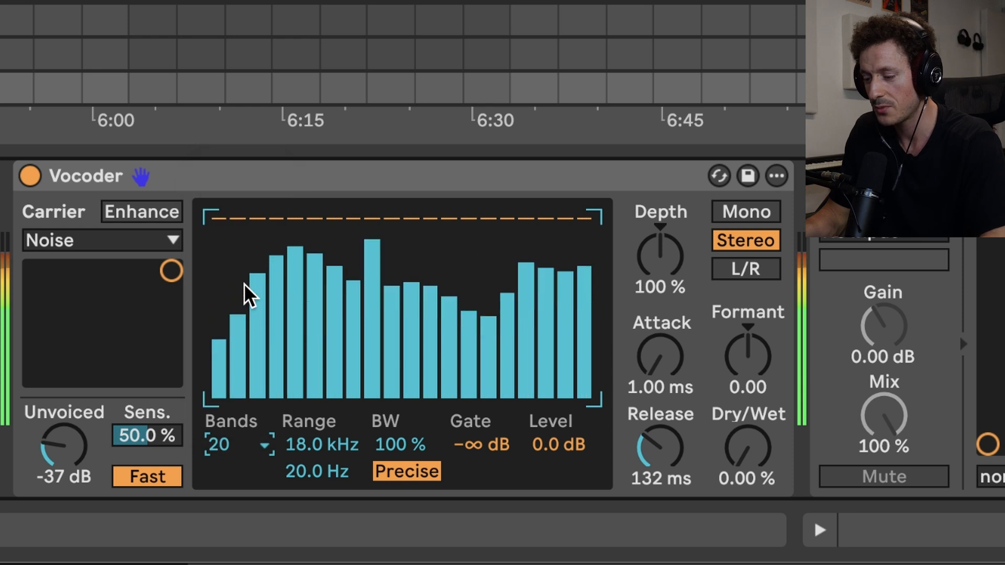
pyautogui.click(265, 446)
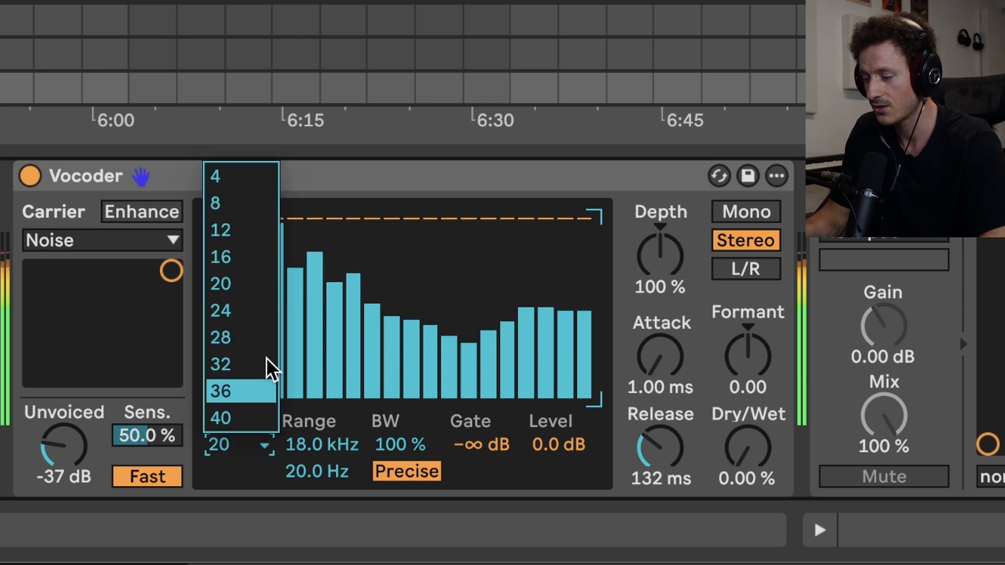
pyautogui.click(253, 184)
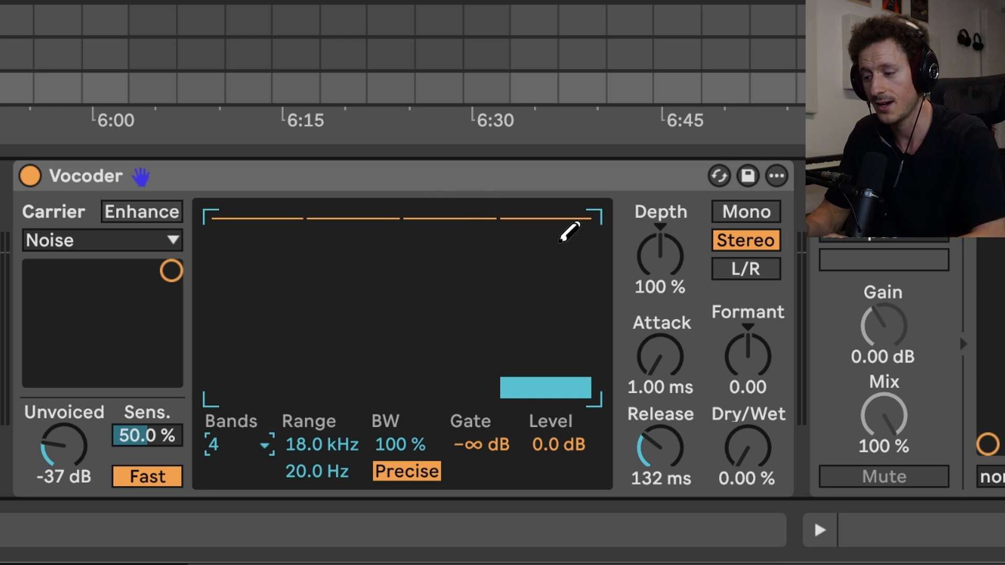
pyautogui.click(262, 446)
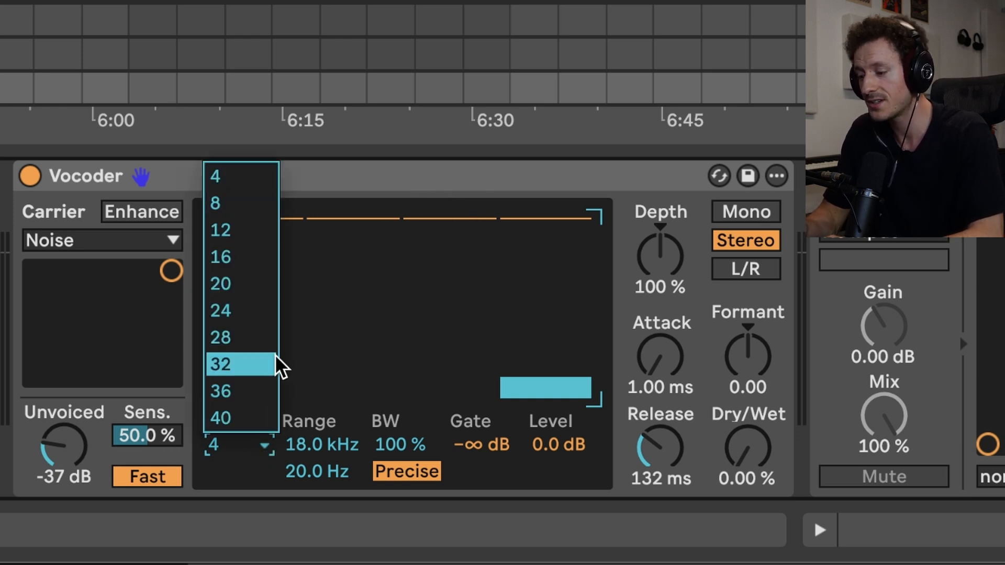
pyautogui.click(262, 287)
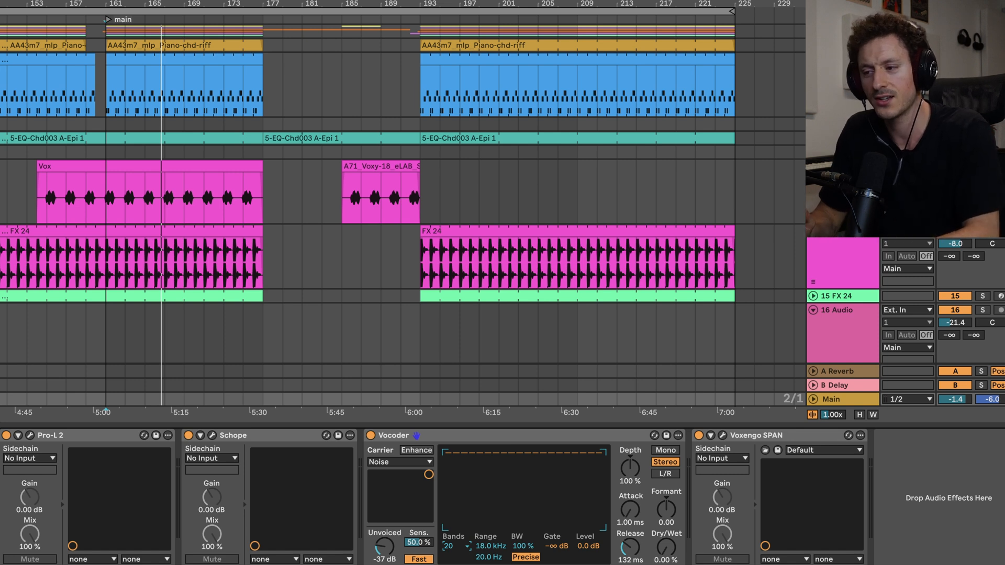
# Step: Show the devices of kick track 21 in Session View and swap the Kick-909 pad with the Risa Shaker pad in the Drum Rack
pyautogui.click(843, 32)
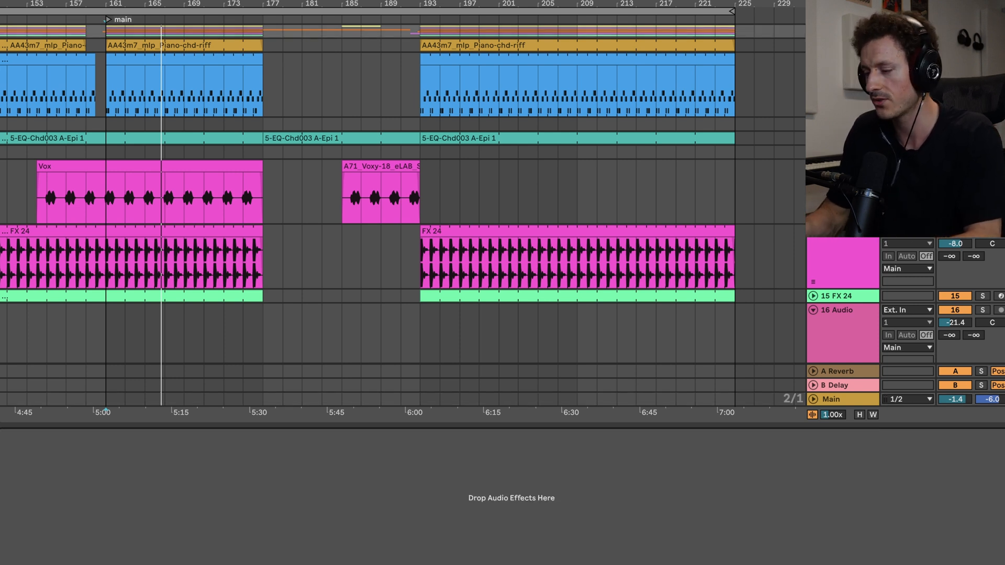
pyautogui.press('Tab')
pyautogui.hscroll(5, 749, 43)
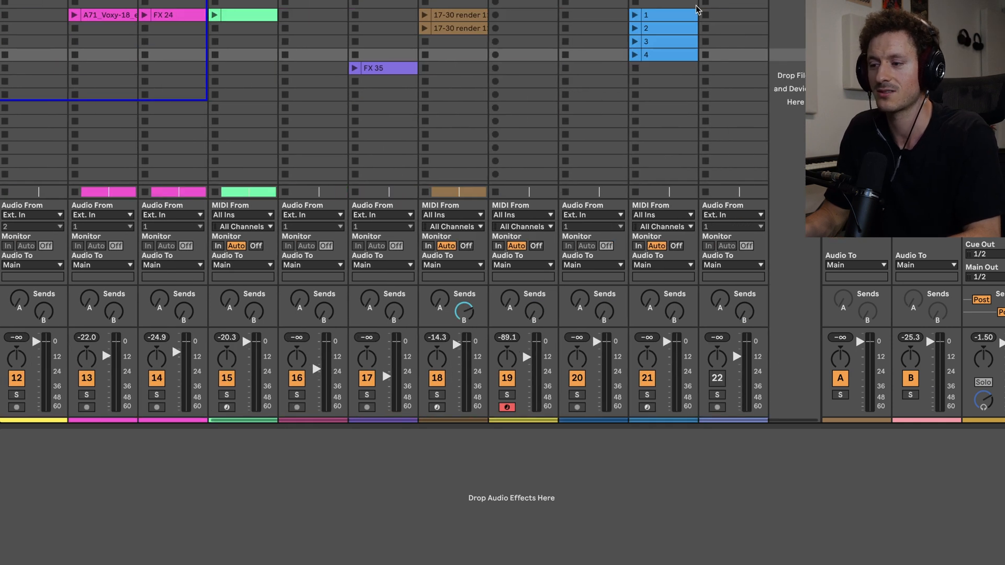
pyautogui.click(673, 0)
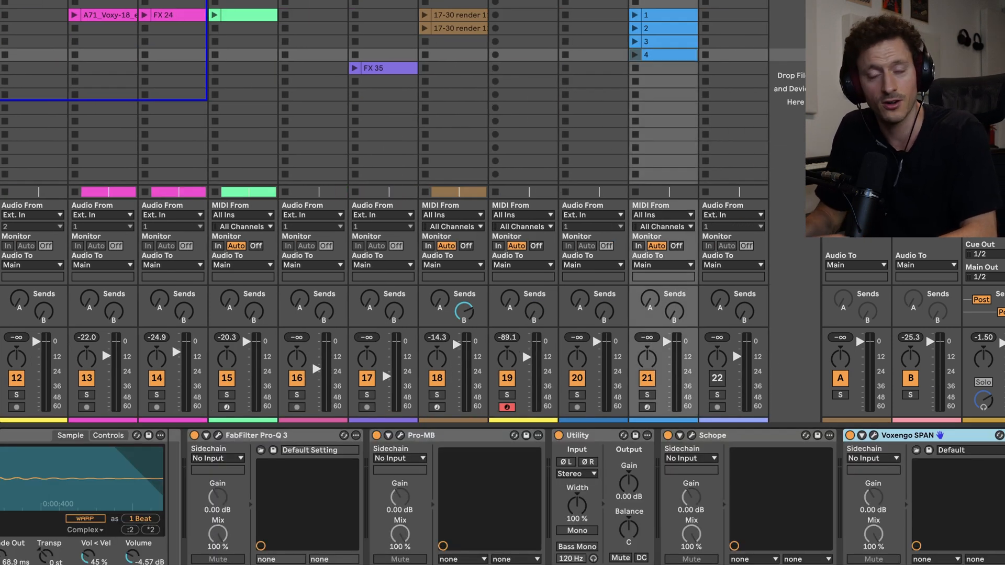
pyautogui.hscroll(-5, 327, 447)
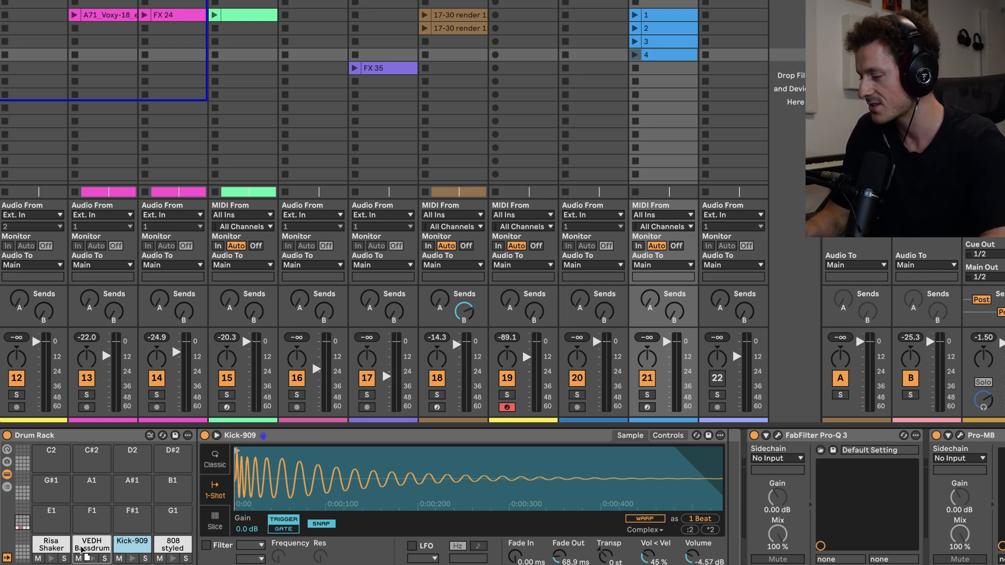
pyautogui.moveTo(82, 550); pyautogui.dragTo(58, 549)
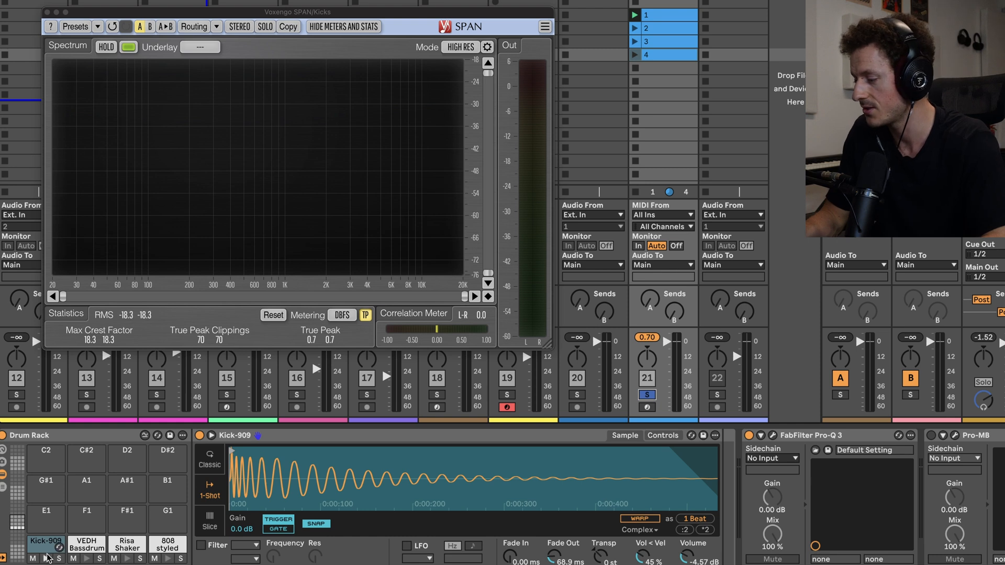
# Step: Preview the Kick-909, 808 styled, Risa Shaker and VEDH Bassdrum pads in the Drum Rack
pyautogui.click(47, 559)
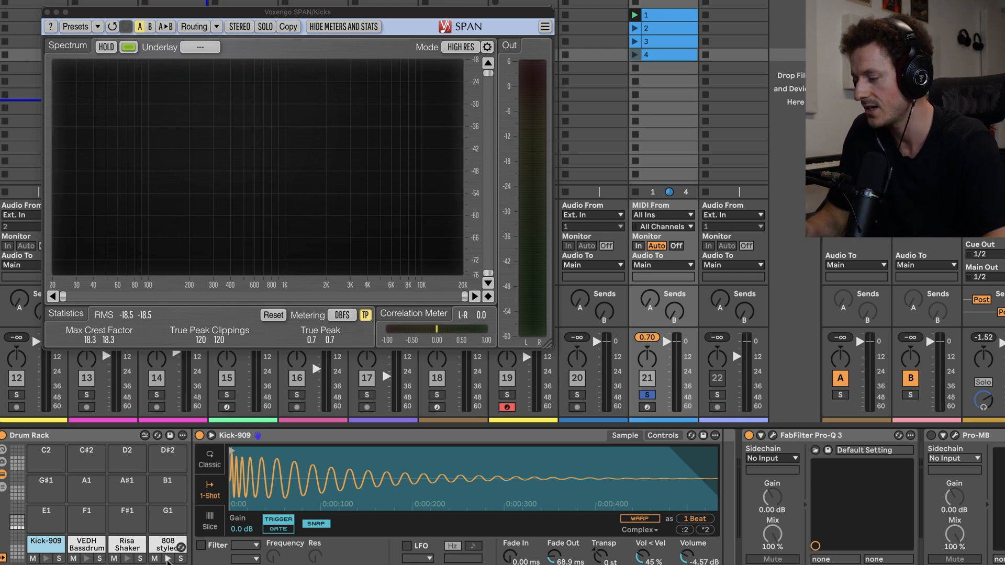
pyautogui.click(169, 559)
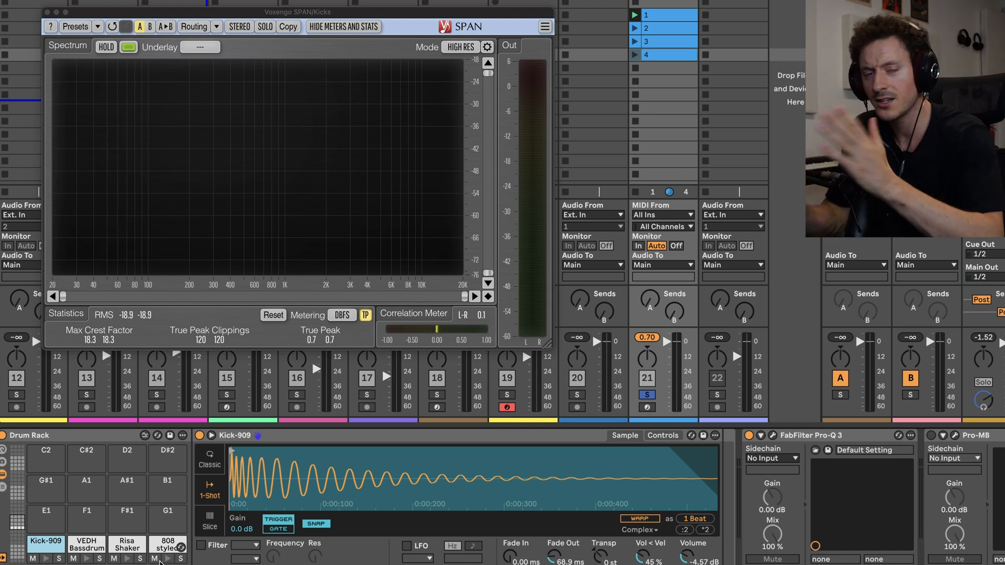
pyautogui.click(127, 558)
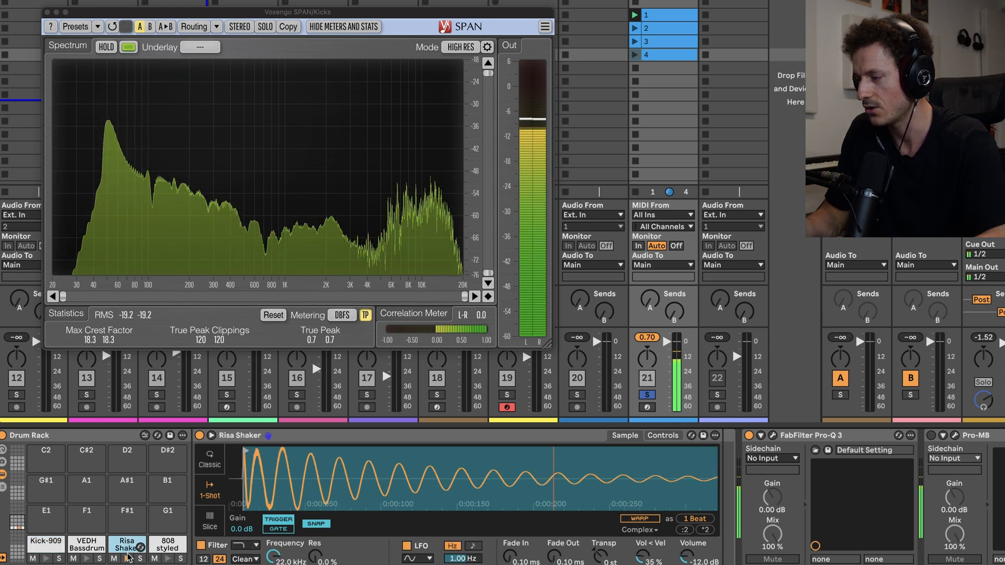
pyautogui.click(87, 555)
pyautogui.click(87, 559)
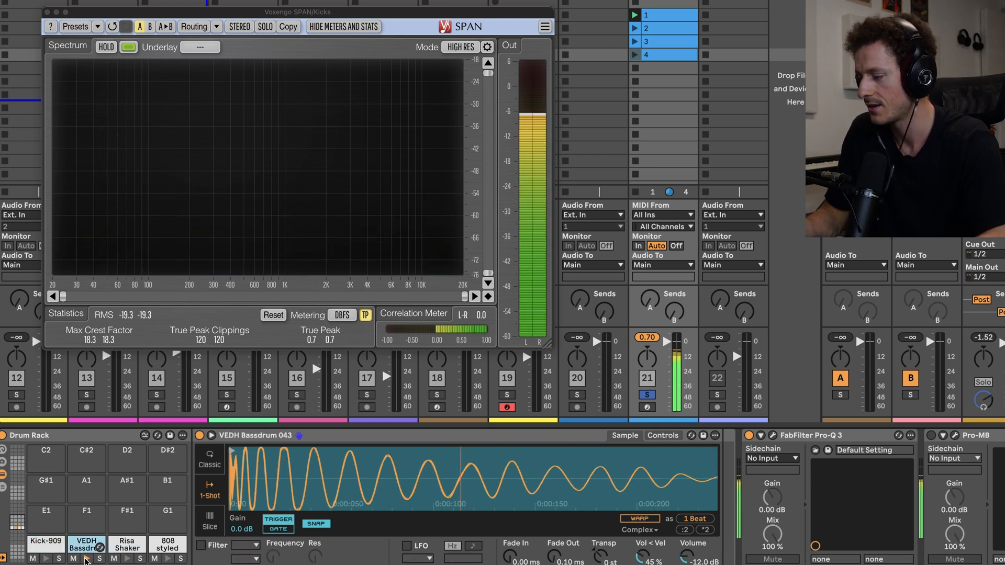
pyautogui.click(86, 560)
pyautogui.click(87, 560)
pyautogui.click(86, 559)
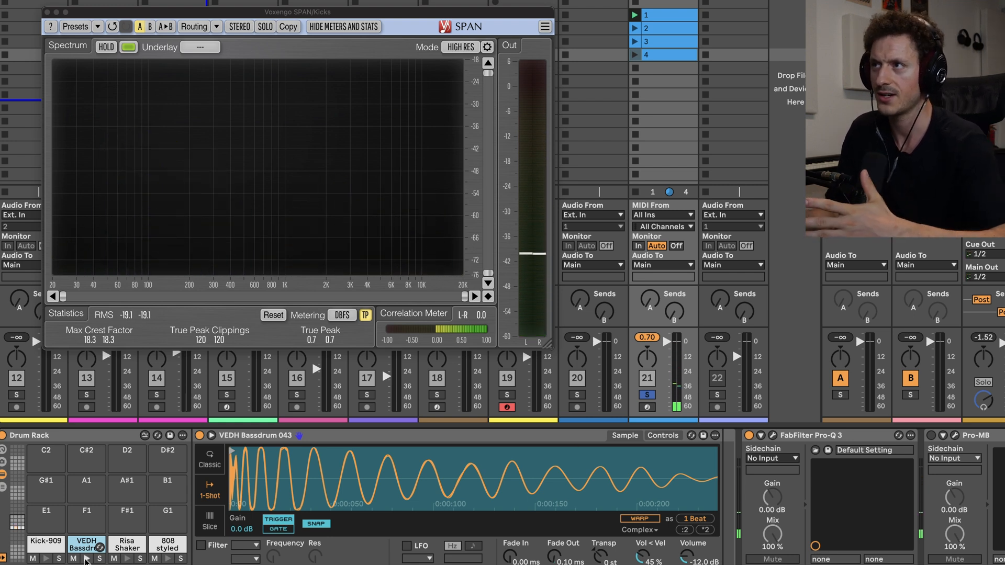
pyautogui.click(86, 559)
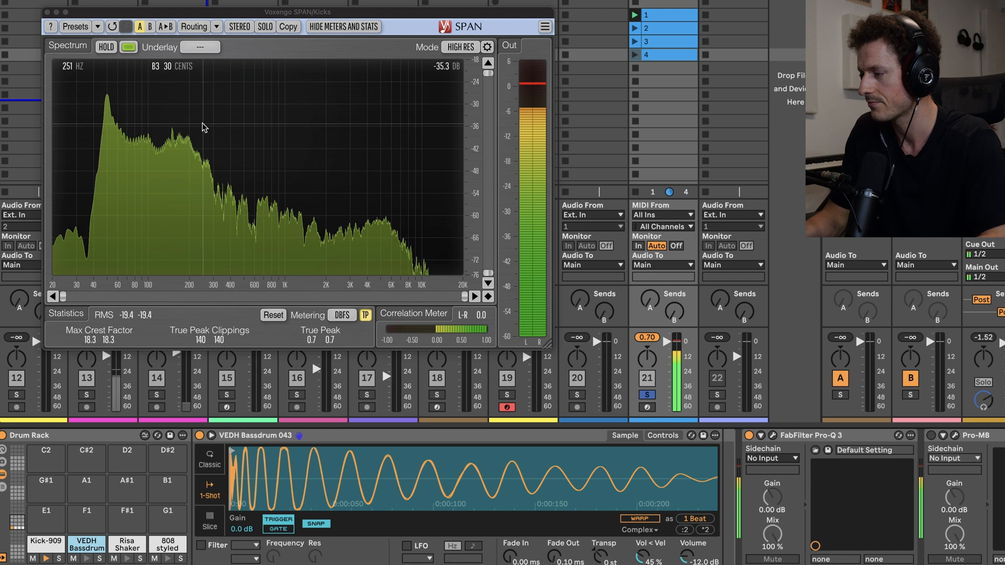
# Step: Hold the Kick-909 spectrum in SPAN, then launch clip 4 and hold the 808 styled kick's spectrum instead
pyautogui.click(107, 48)
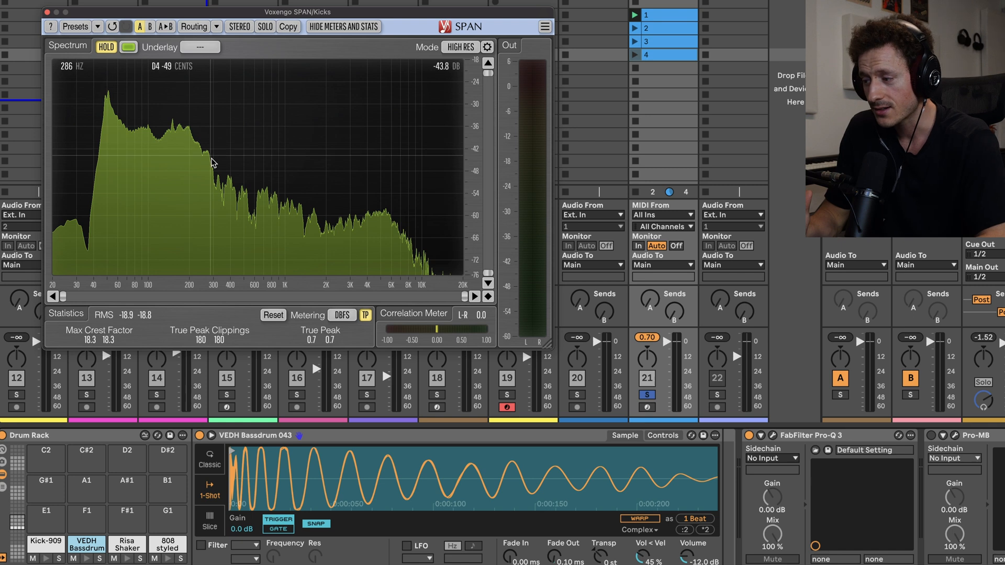
pyautogui.click(635, 54)
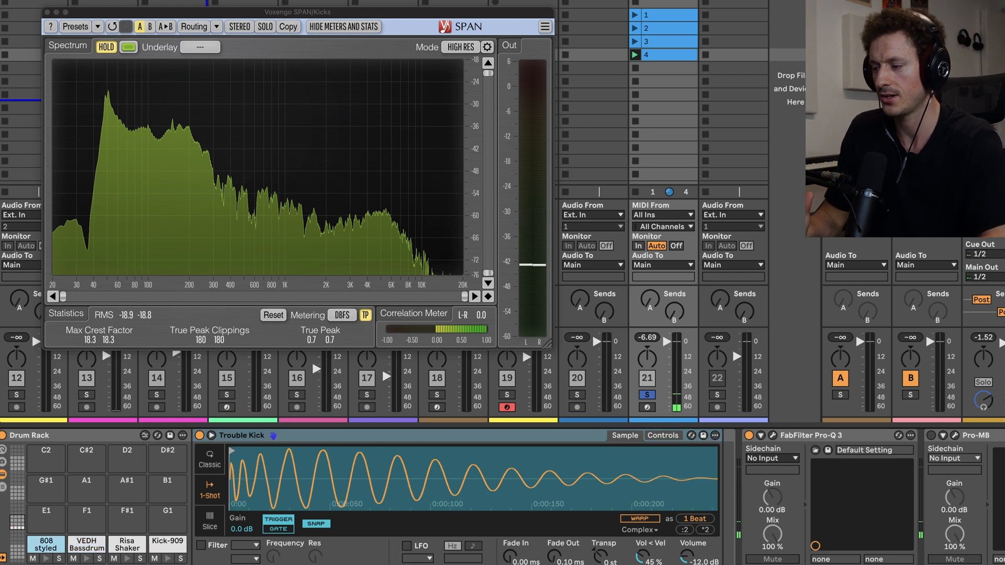
pyautogui.click(107, 47)
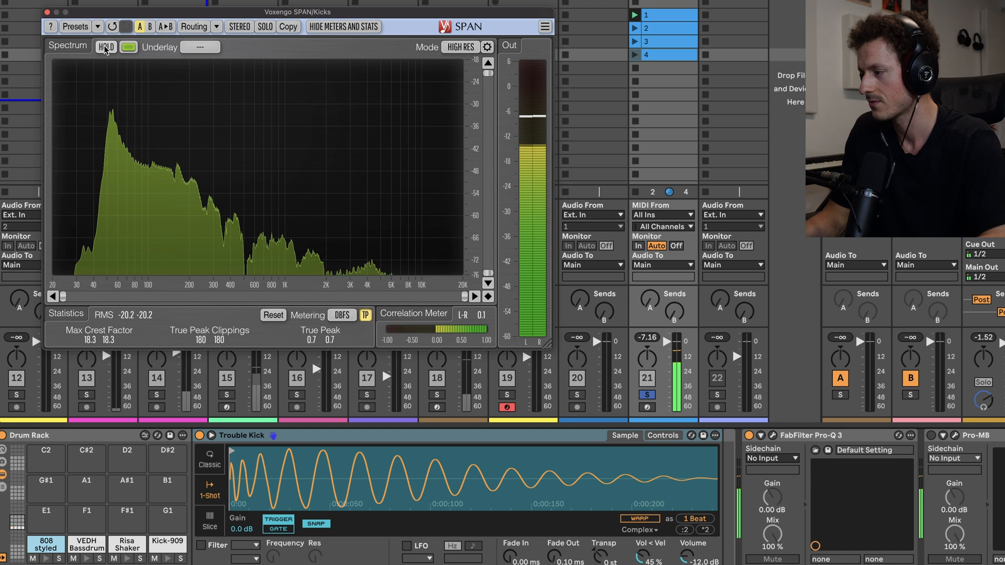
pyautogui.click(106, 47)
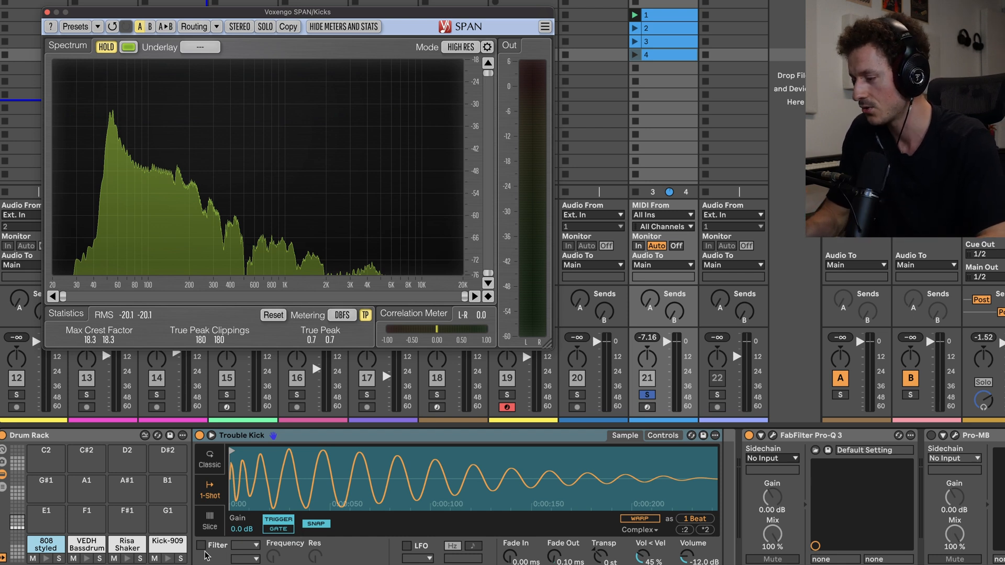
# Step: Swap the Risa Shaker pad with the 808 styled pad in the Drum Rack and release SPAN's spectrum hold
pyautogui.rightClick(127, 548)
pyautogui.click(100, 525)
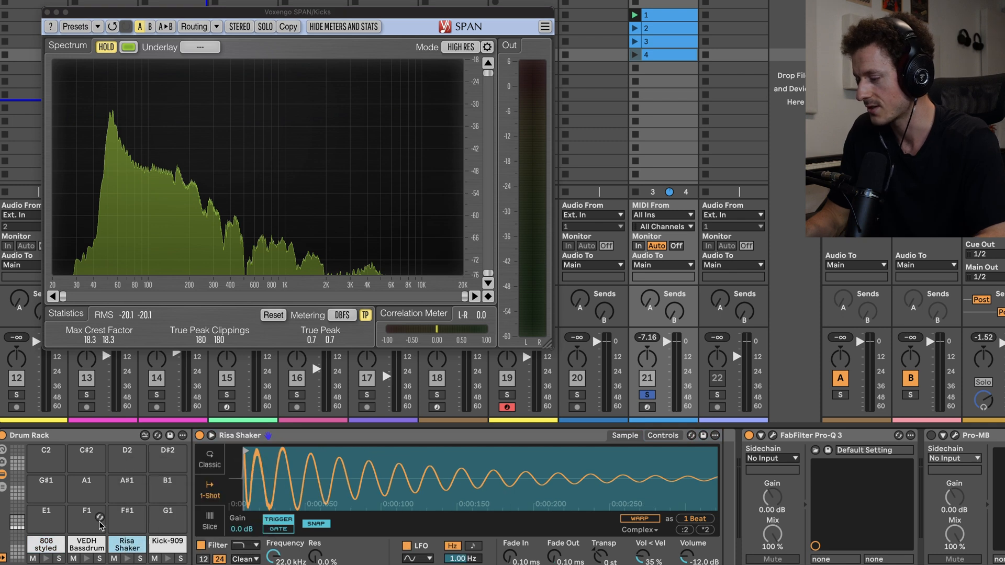
pyautogui.moveTo(68, 546); pyautogui.dragTo(46, 545)
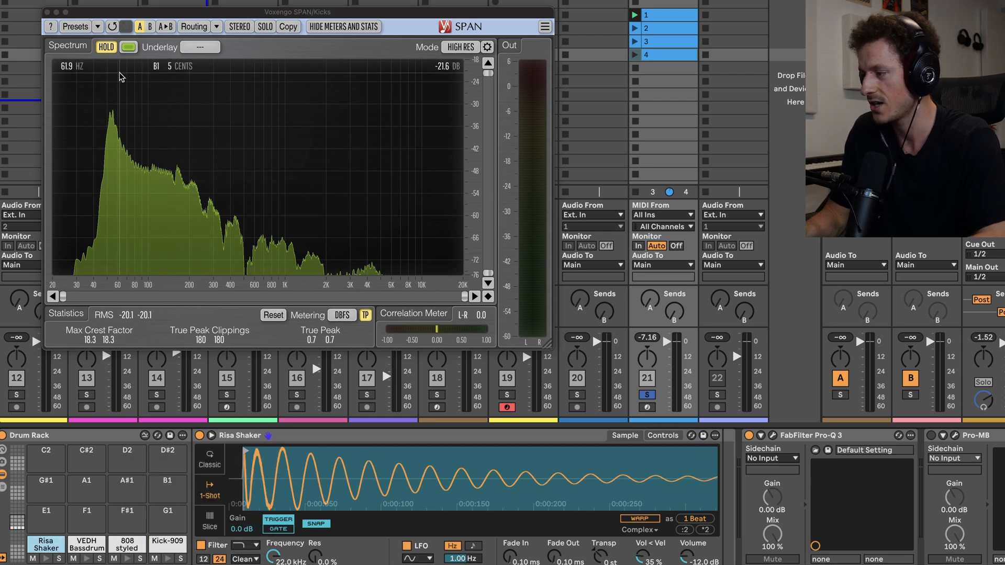
pyautogui.click(105, 46)
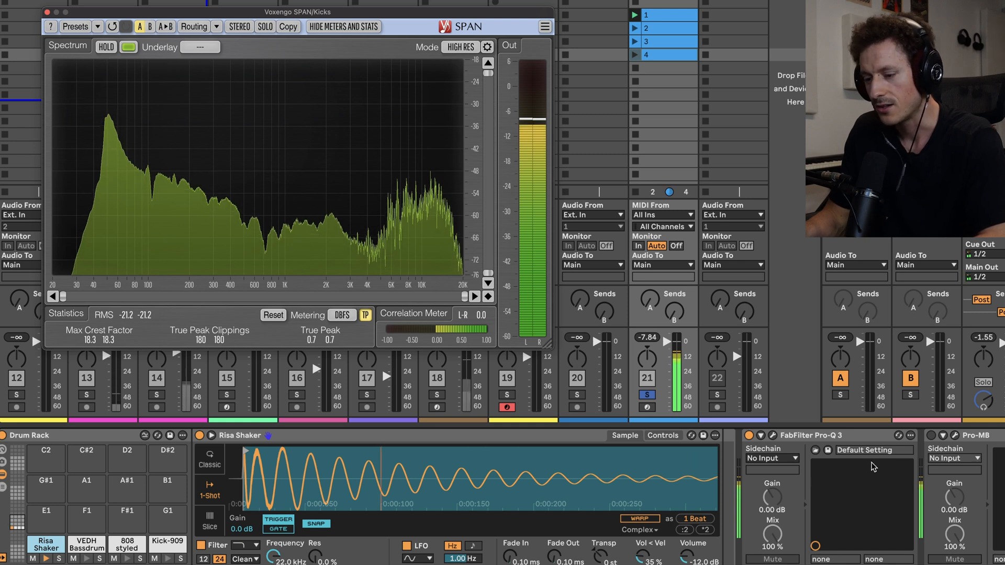
# Step: Enable Pro-MB on the kick track and open its plug-in window
pyautogui.hscroll(2, 854, 457)
pyautogui.click(894, 436)
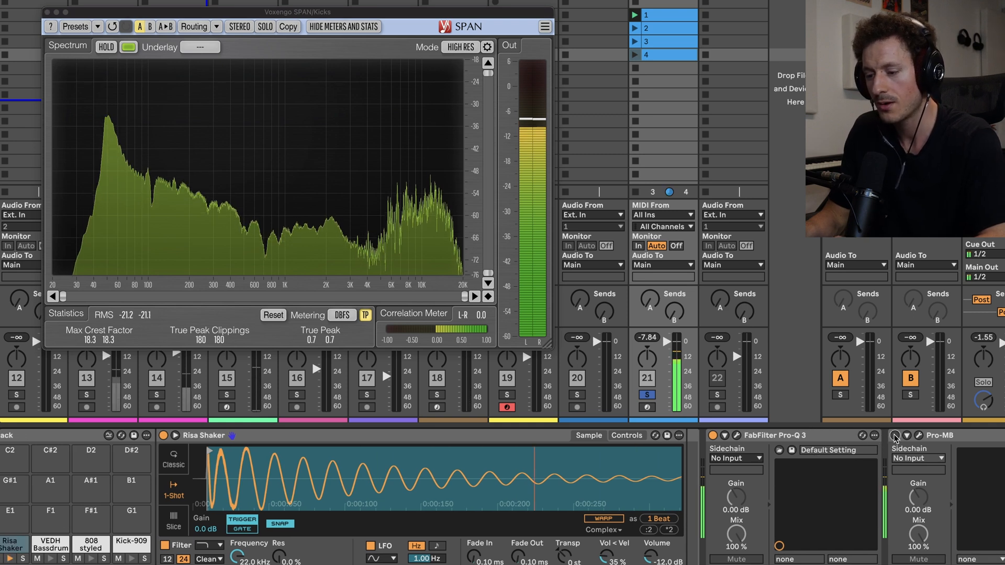
pyautogui.click(919, 436)
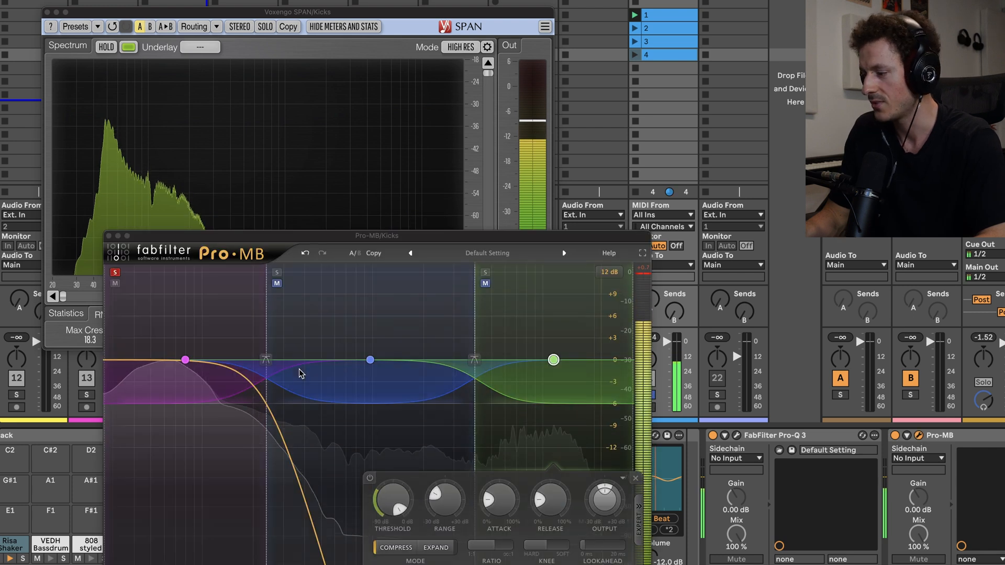
# Step: Turn off the low band's solo in Pro-MB and move its window clear of the kick track's devices
pyautogui.click(115, 272)
pyautogui.click(115, 273)
pyautogui.moveTo(224, 238); pyautogui.dragTo(135, 232)
# Step: Open the Schope oscilloscope window on the kick track and place it above the Pro-MB display
pyautogui.hscroll(5, 911, 496)
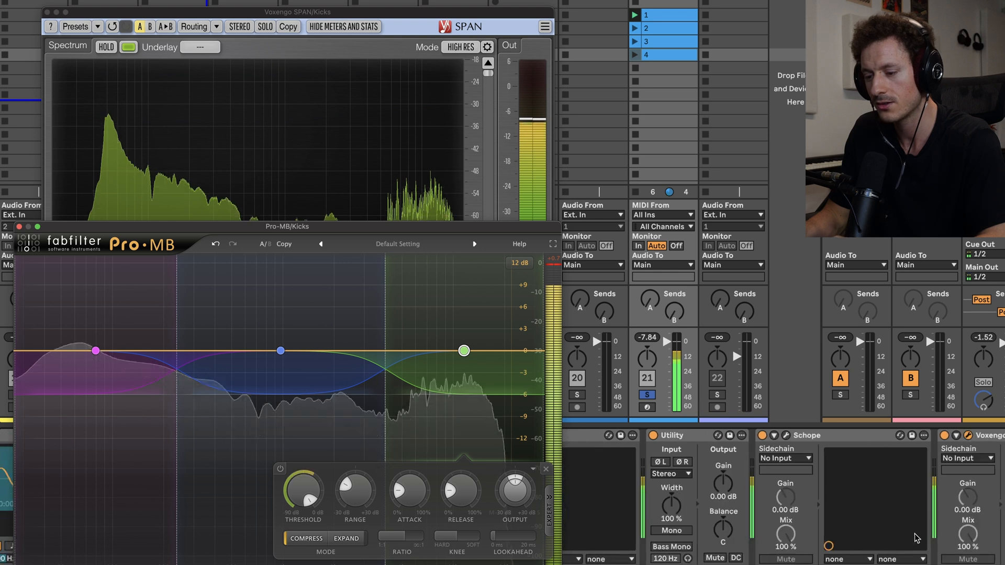
pyautogui.click(768, 436)
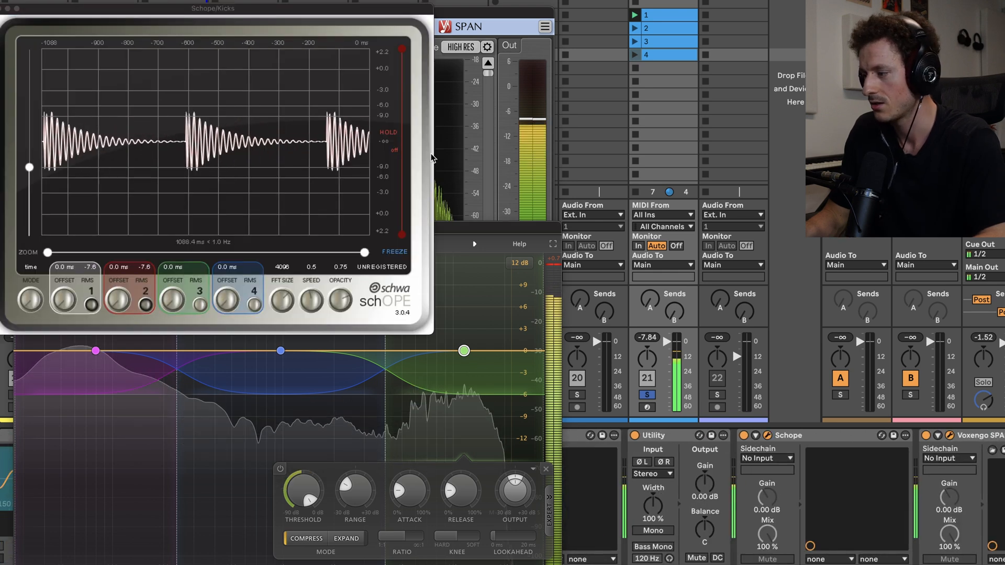
pyautogui.moveTo(231, 9); pyautogui.dragTo(231, 0)
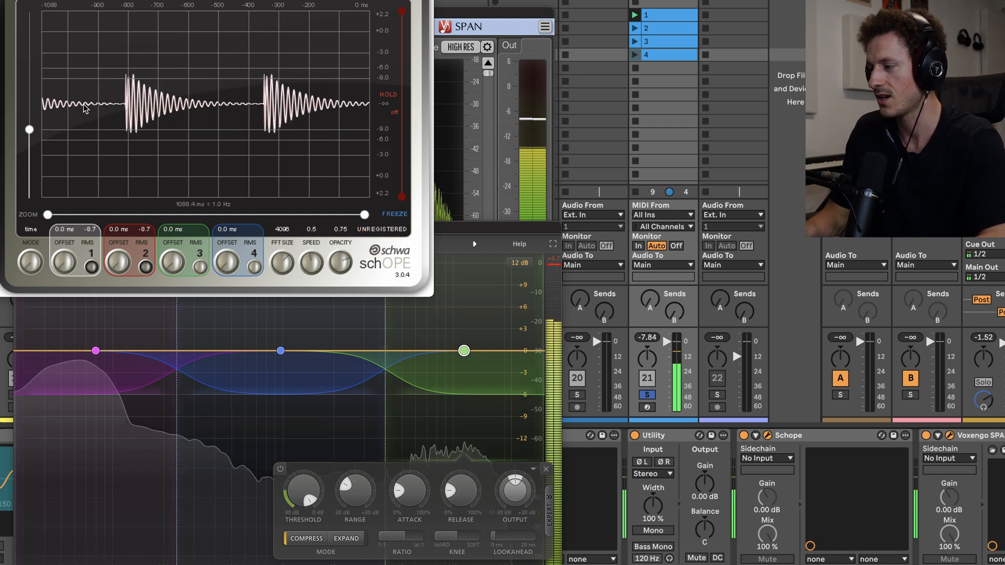
# Step: Solo Pro-MB's low band and lower its crossover with the mid band to isolate the kick's low end
pyautogui.click(522, 229)
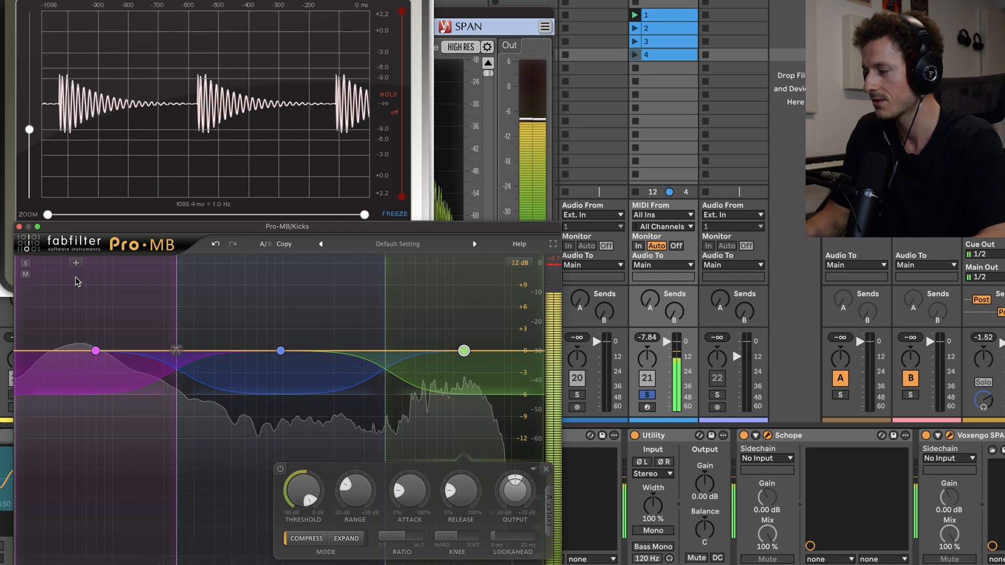
pyautogui.click(25, 263)
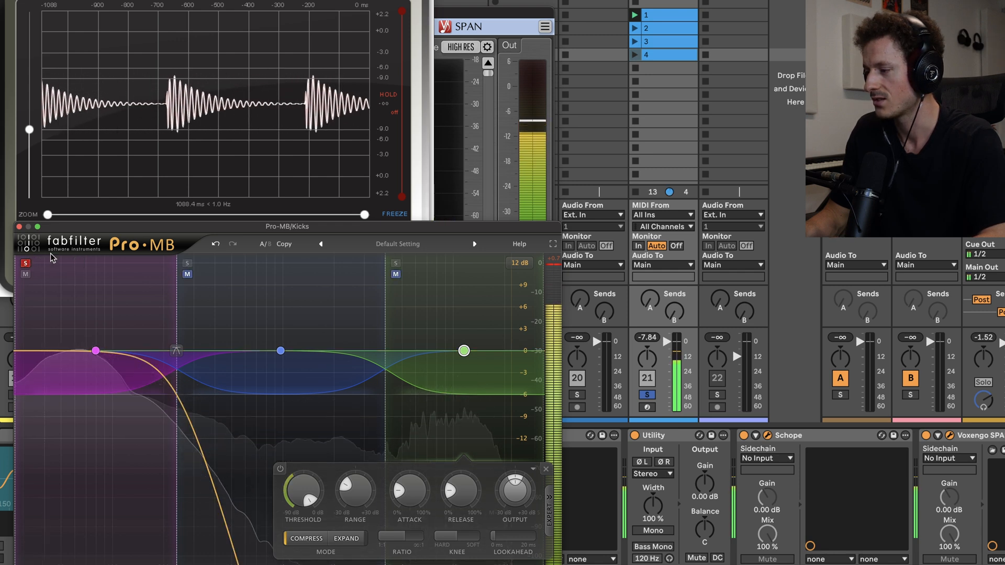
pyautogui.moveTo(174, 303); pyautogui.dragTo(116, 302)
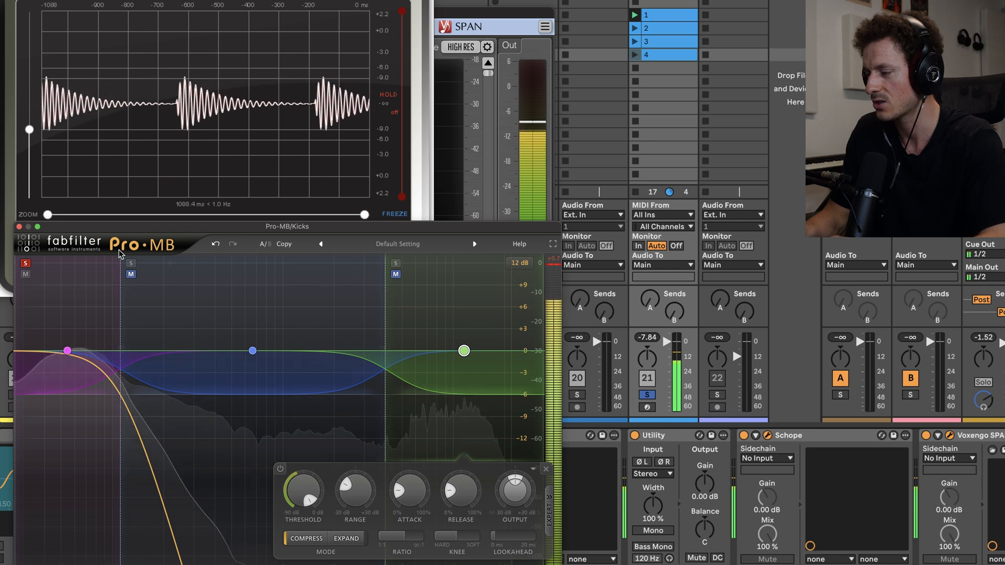
pyautogui.moveTo(120, 393); pyautogui.dragTo(144, 393)
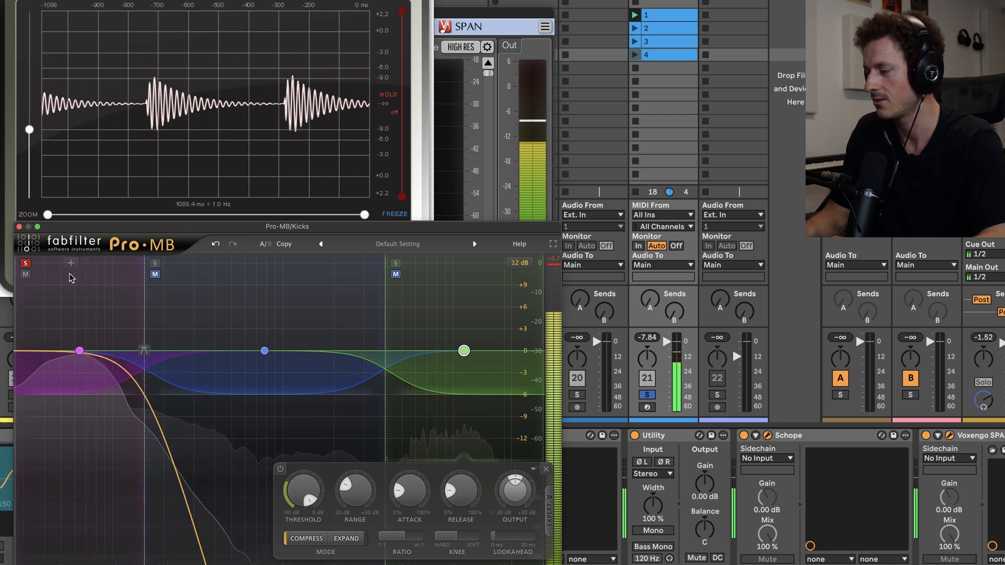
# Step: Solo Pro-MB's high band instead of the low band and view the kick's high-frequency waveform in Schope
pyautogui.click(25, 264)
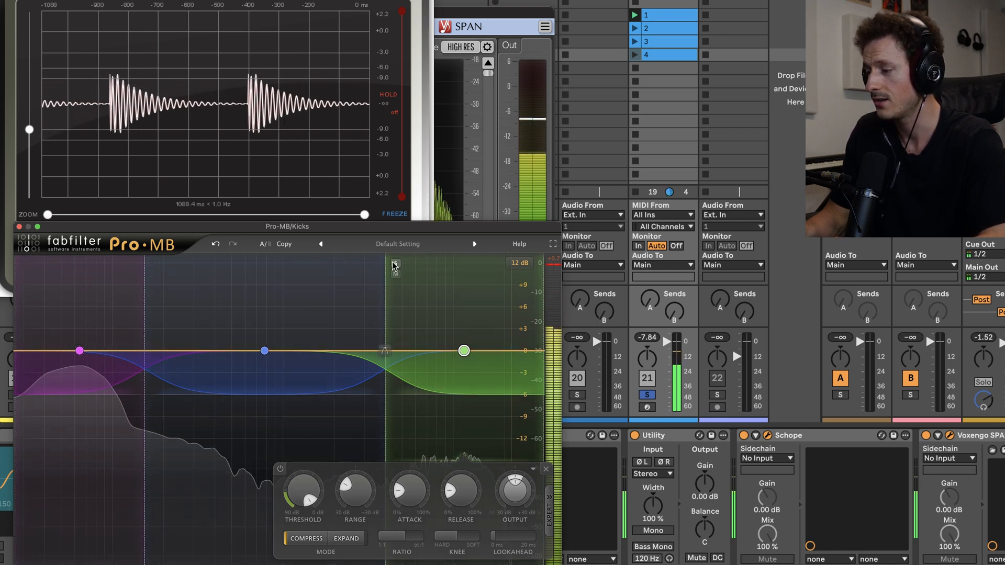
pyautogui.click(395, 264)
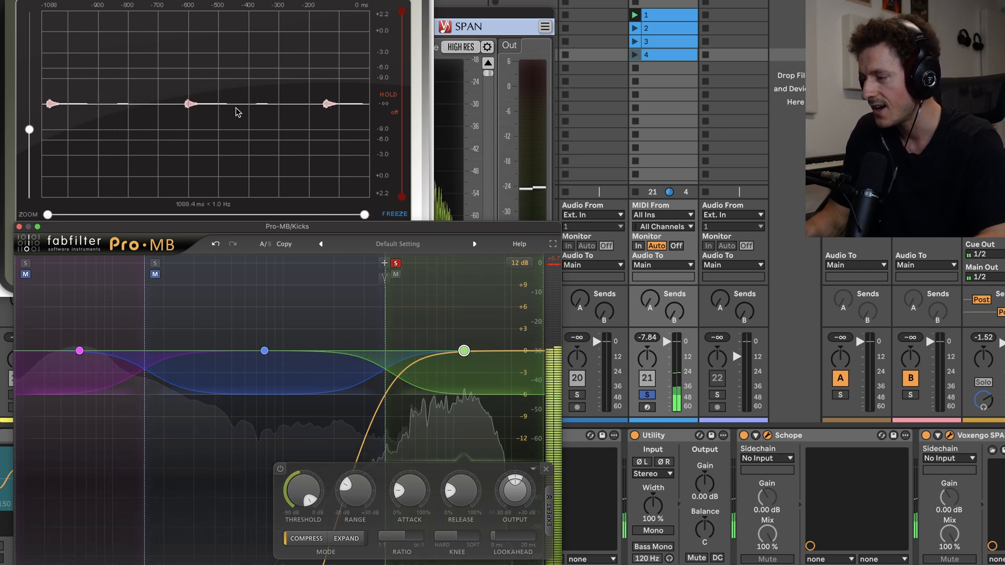
pyautogui.click(392, 212)
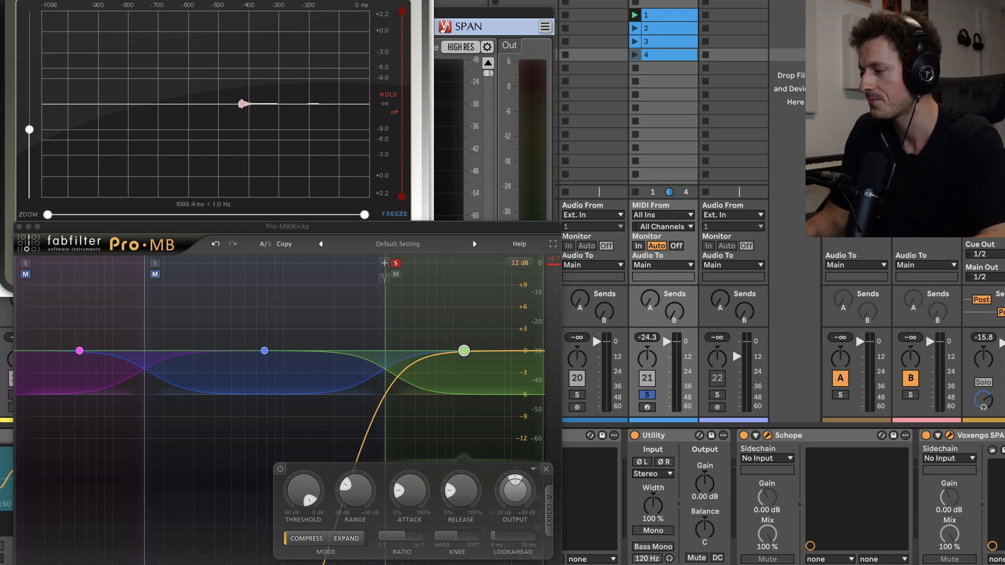
# Step: Close the Schope and Pro-MB windows and disable Pro-MB on the kick track
pyautogui.click(2, 1)
pyautogui.click(19, 227)
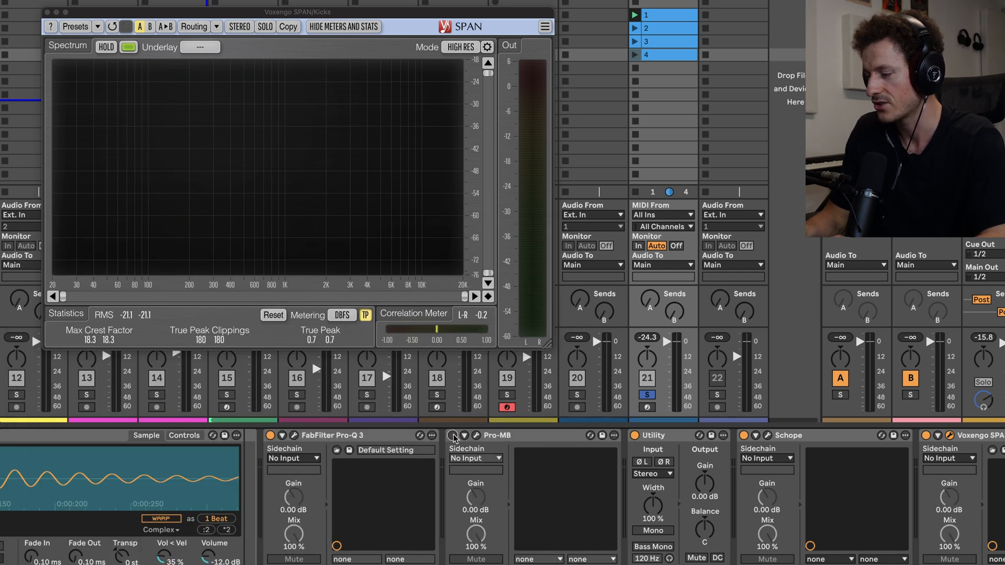
# Step: Examine the Risa Shaker pad's kick waveform up close, from its noisy attack through the low-frequency cycles of its tail
pyautogui.hscroll(-10, 458, 434)
pyautogui.moveTo(278, 471); pyautogui.dragTo(340, 474)
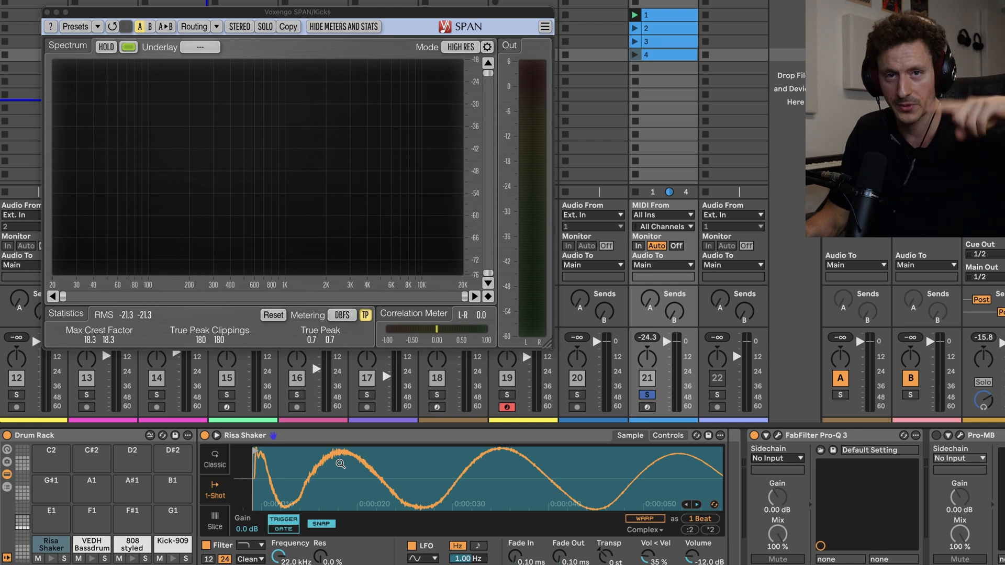
pyautogui.moveTo(340, 463); pyautogui.dragTo(322, 478)
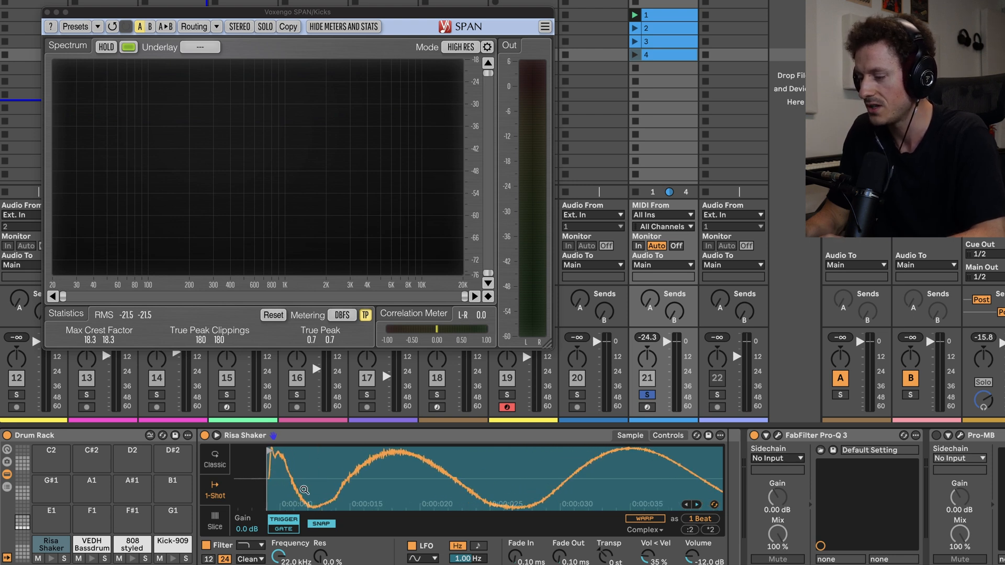
pyautogui.moveTo(354, 479); pyautogui.dragTo(354, 479)
pyautogui.moveTo(342, 487); pyautogui.dragTo(264, 482)
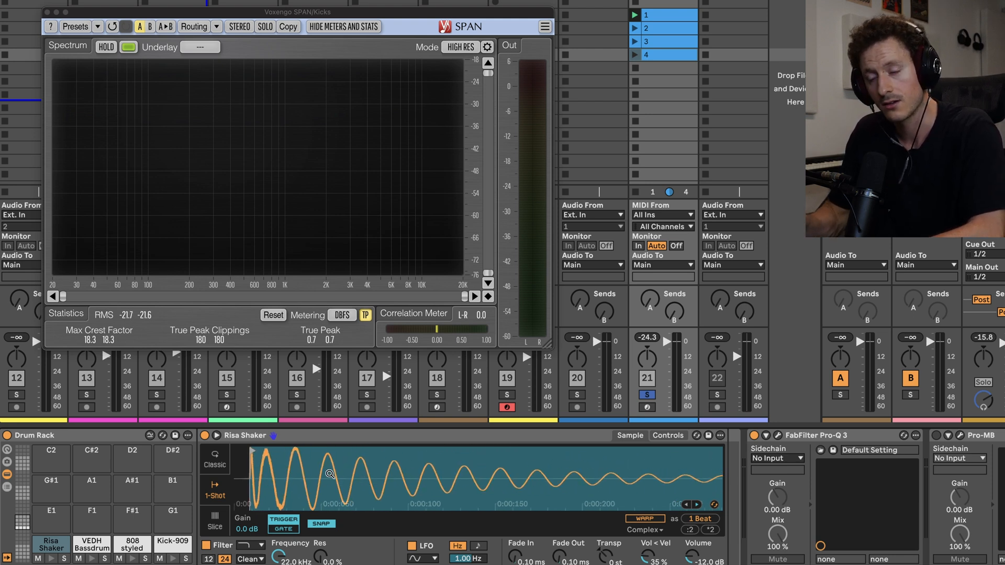
pyautogui.moveTo(305, 473); pyautogui.dragTo(264, 474)
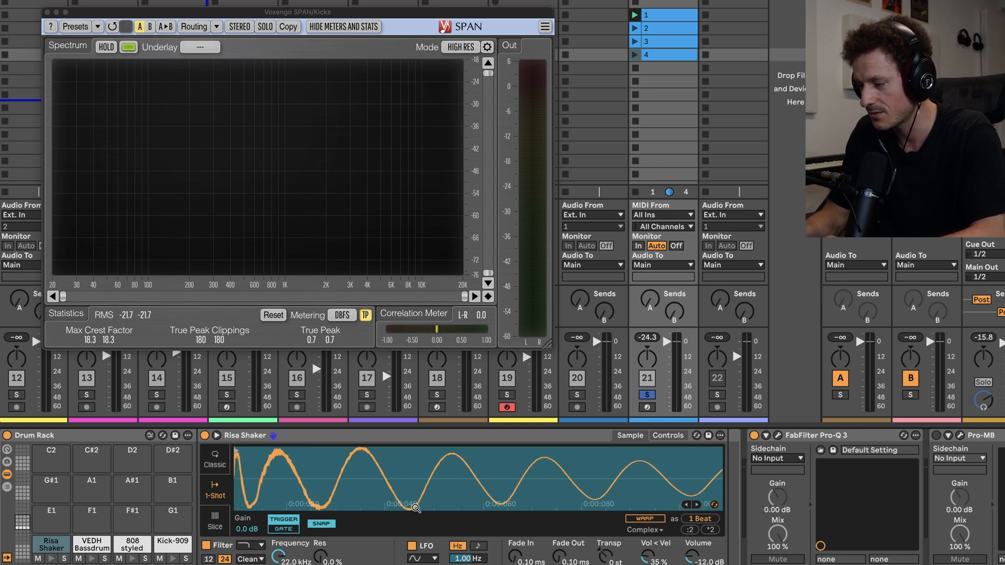
pyautogui.moveTo(537, 469); pyautogui.dragTo(482, 470)
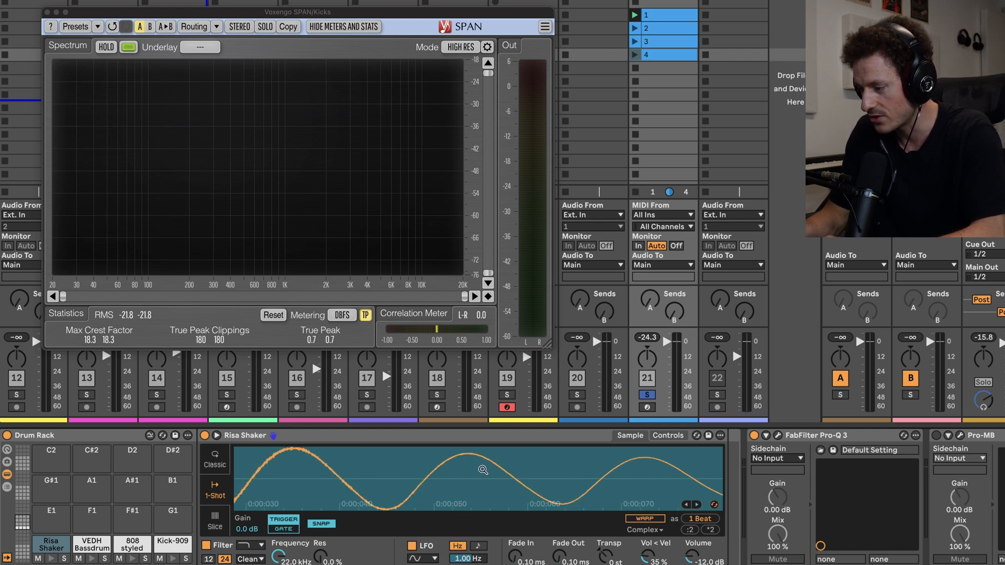
pyautogui.moveTo(298, 476); pyautogui.dragTo(478, 498)
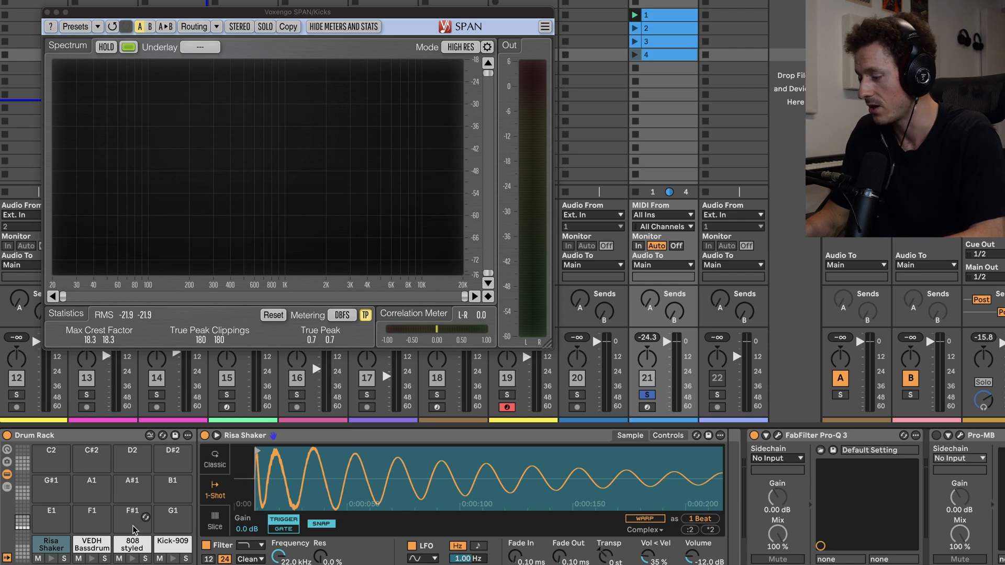
# Step: Inspect the attack and tail waveforms of the VEDH Bassdrum and Kick-909 pads for comparison
pyautogui.click(93, 544)
pyautogui.moveTo(290, 464); pyautogui.dragTo(236, 474)
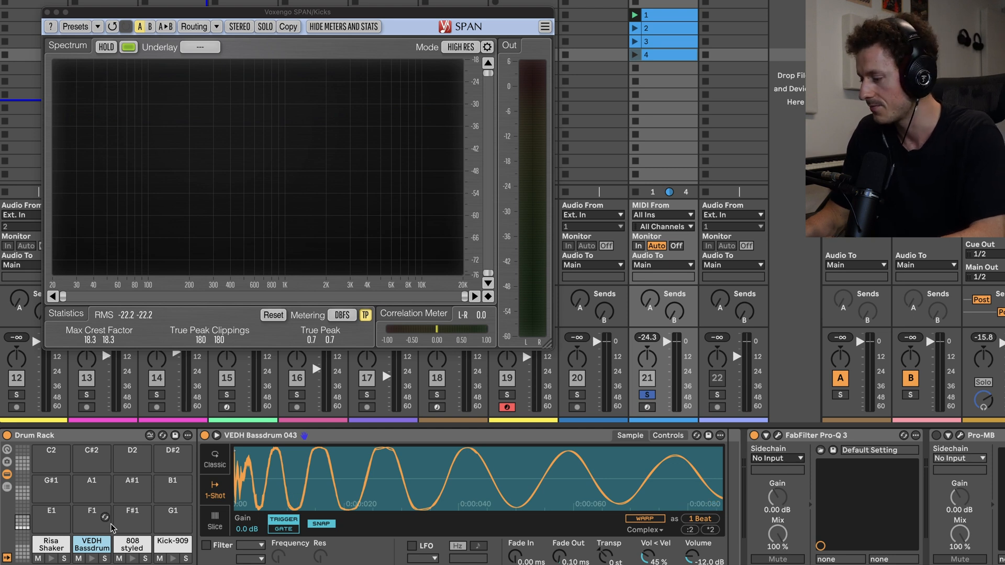
pyautogui.click(173, 547)
pyautogui.moveTo(248, 473)
pyautogui.mouseDown()
pyautogui.moveTo(242, 492)
pyautogui.moveTo(237, 473)
pyautogui.mouseUp()
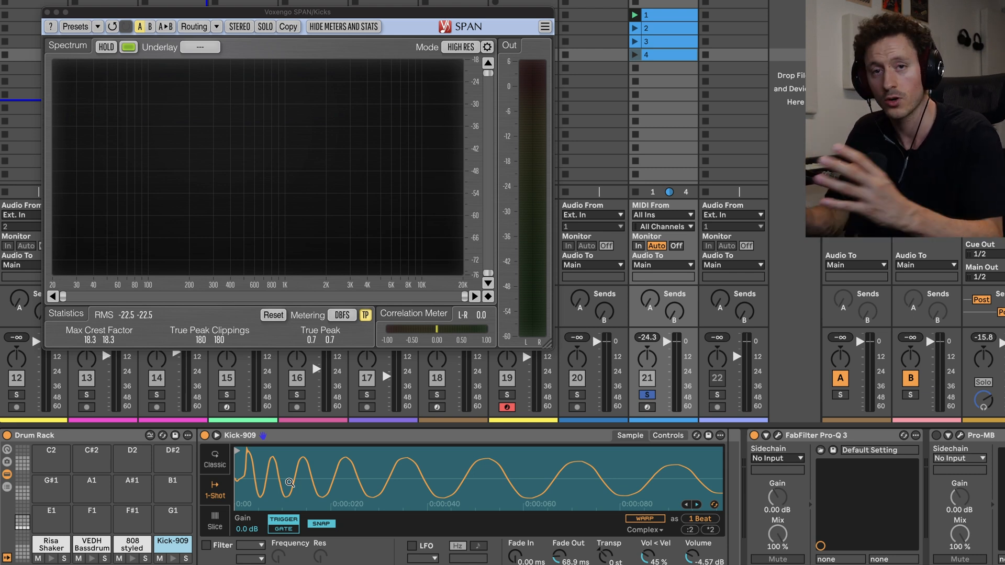
pyautogui.moveTo(303, 486); pyautogui.dragTo(242, 485)
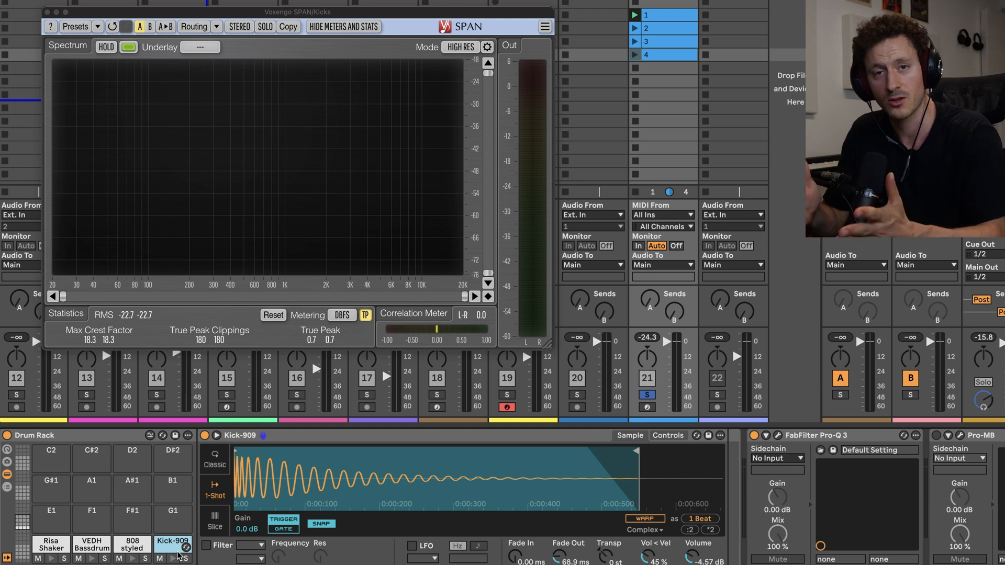
pyautogui.moveTo(292, 463)
pyautogui.mouseDown()
pyautogui.moveTo(307, 477)
pyautogui.moveTo(307, 460)
pyautogui.mouseUp()
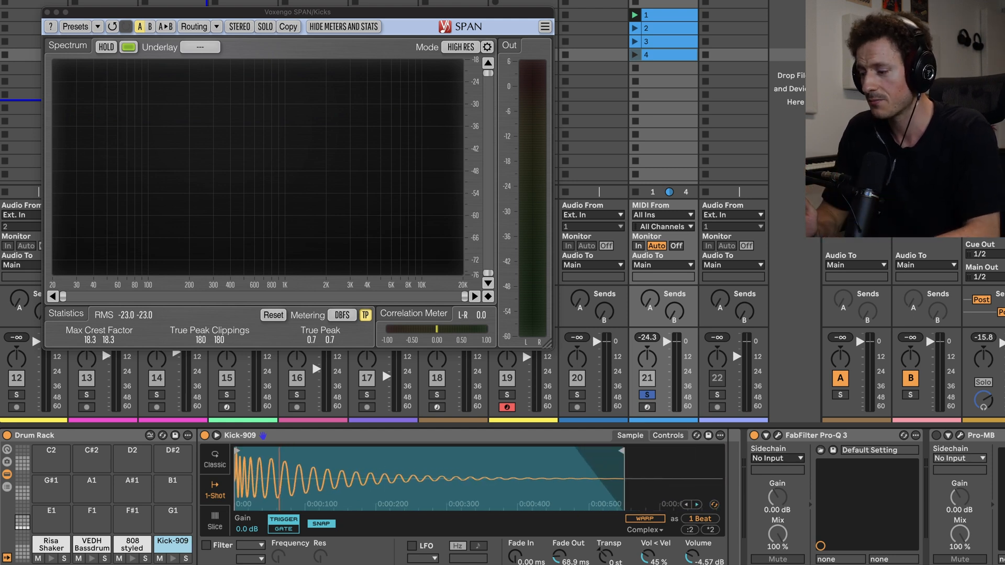
# Step: Shorten the Kick-909 sample by moving its end point to about 0.45 s, and inspect the waveform
pyautogui.moveTo(622, 454); pyautogui.dragTo(554, 453)
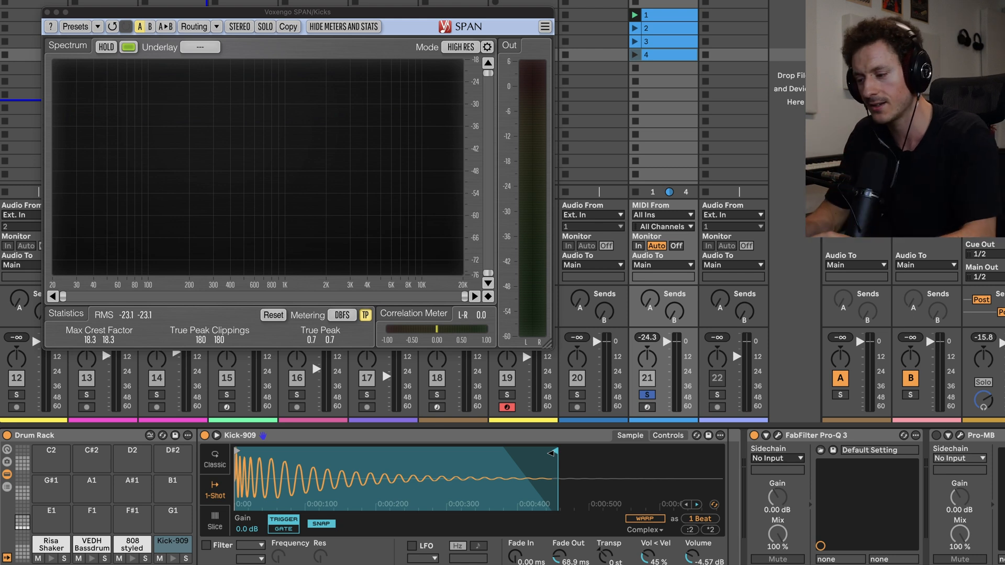
pyautogui.moveTo(277, 480); pyautogui.dragTo(277, 493)
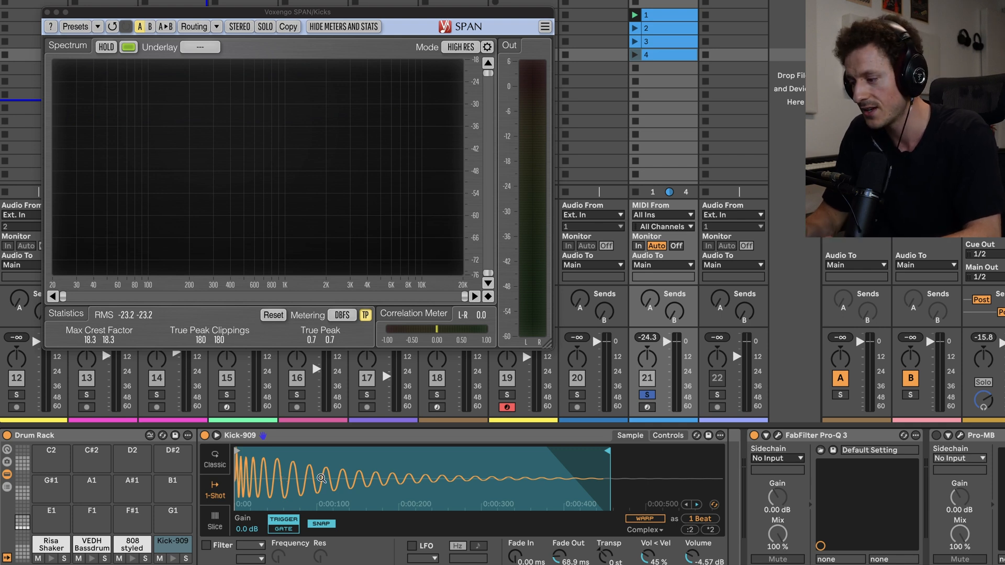
pyautogui.moveTo(321, 479); pyautogui.dragTo(321, 487)
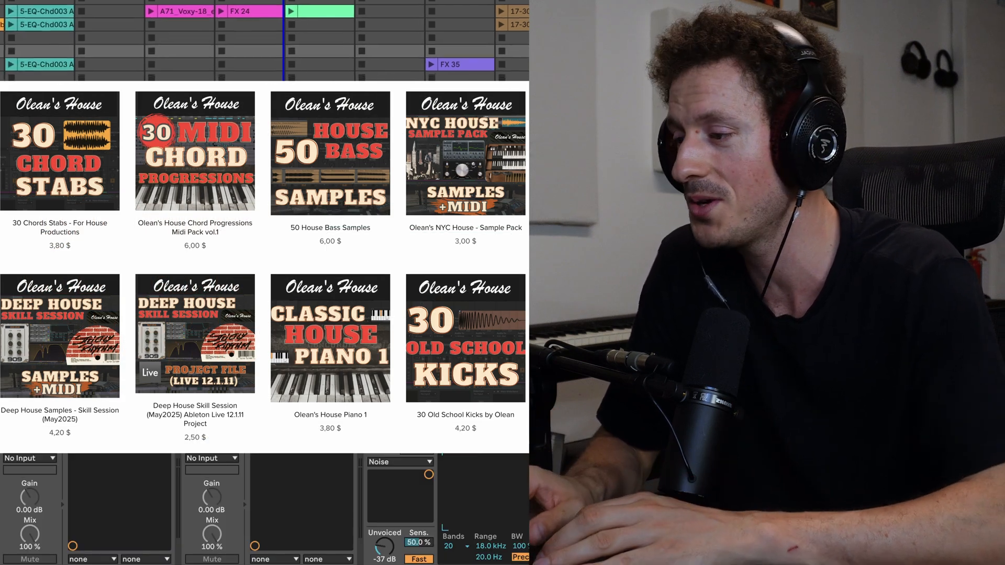
# Step: Open the SPAN window on the Main track and move it to uncover the channel strips of tracks 9 to 11
pyautogui.hscroll(-5, 413, 193)
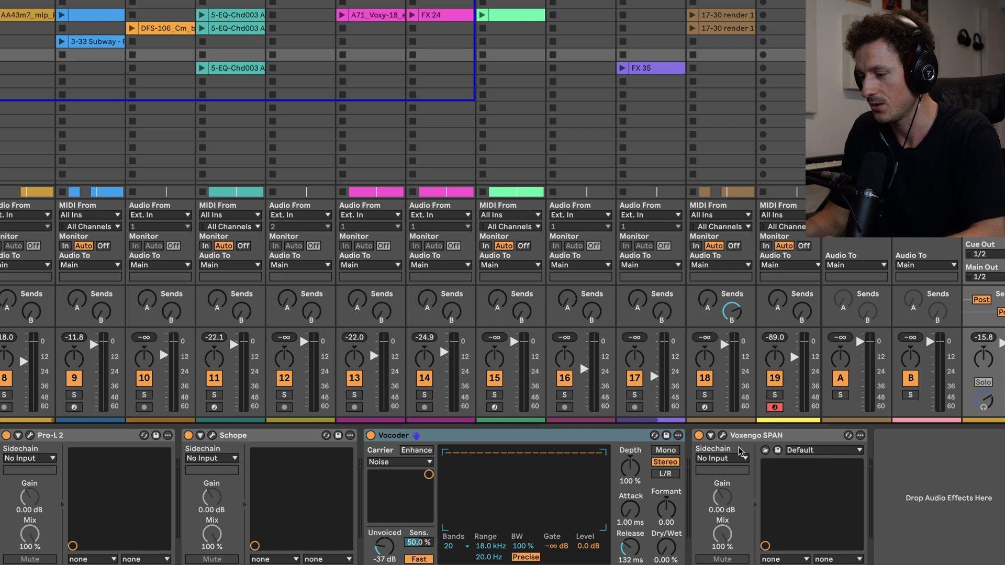
pyautogui.click(723, 436)
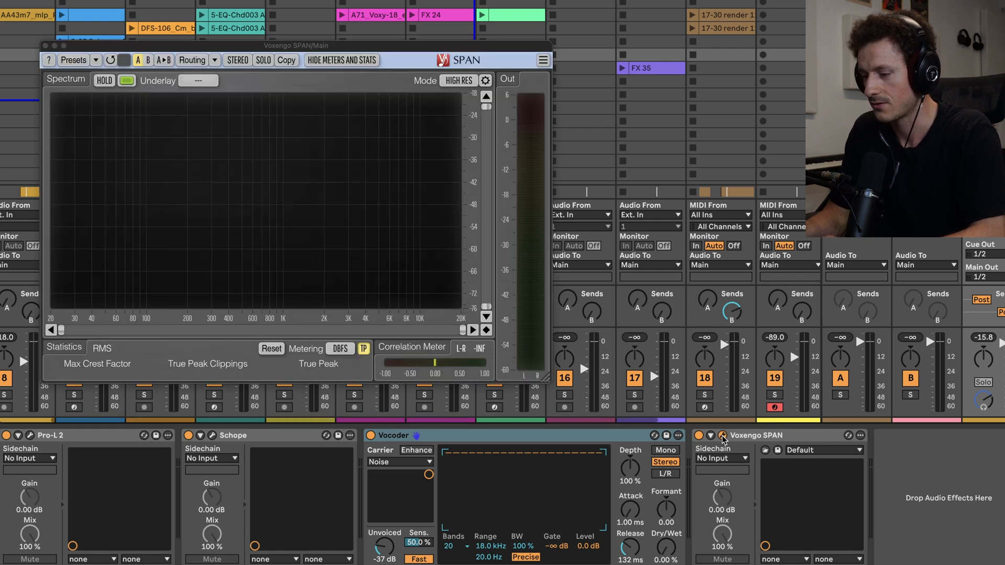
pyautogui.moveTo(351, 49); pyautogui.dragTo(579, 48)
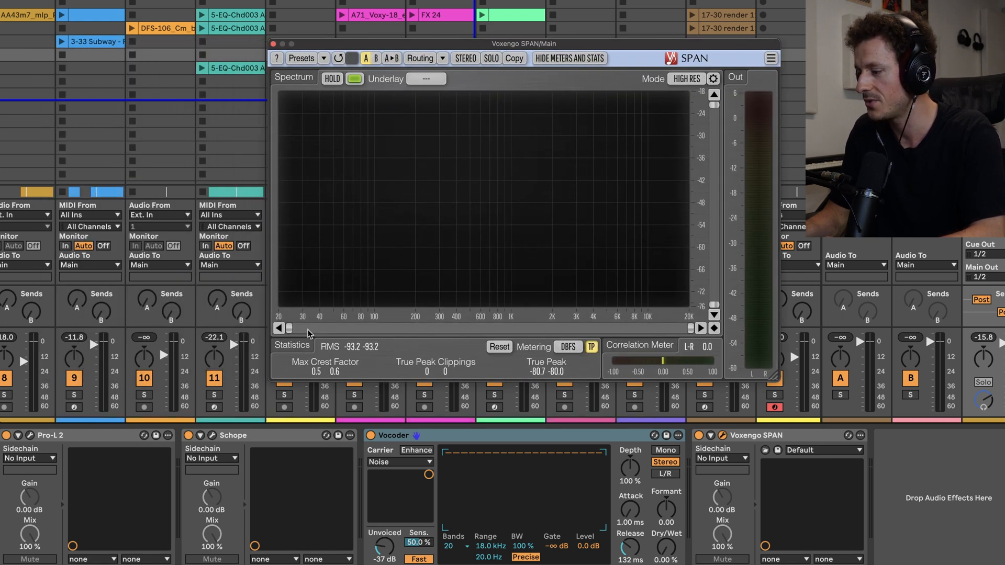
# Step: Solo the chord track 11 and hold its spectrum in the Main track's SPAN
pyautogui.click(215, 396)
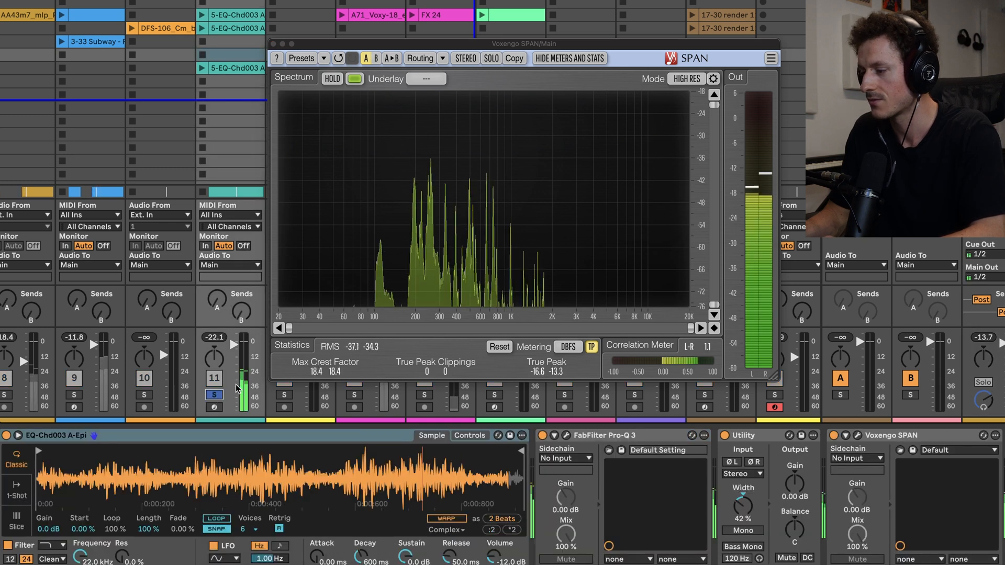
pyautogui.click(332, 78)
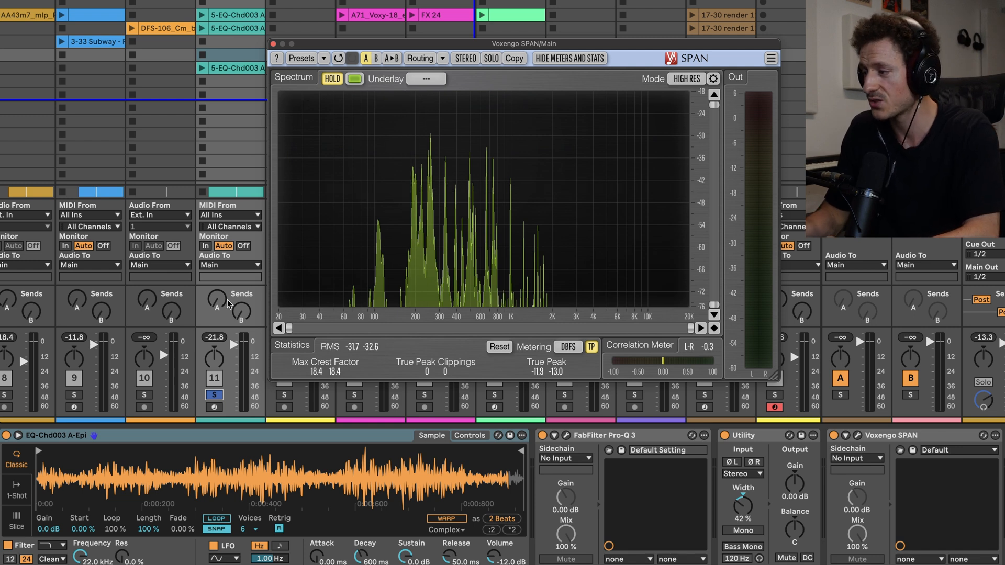
# Step: Solo the bass track 9, hold its spectrum in SPAN instead, and inspect the bass sample's waveform
pyautogui.click(74, 394)
pyautogui.click(330, 80)
pyautogui.click(331, 80)
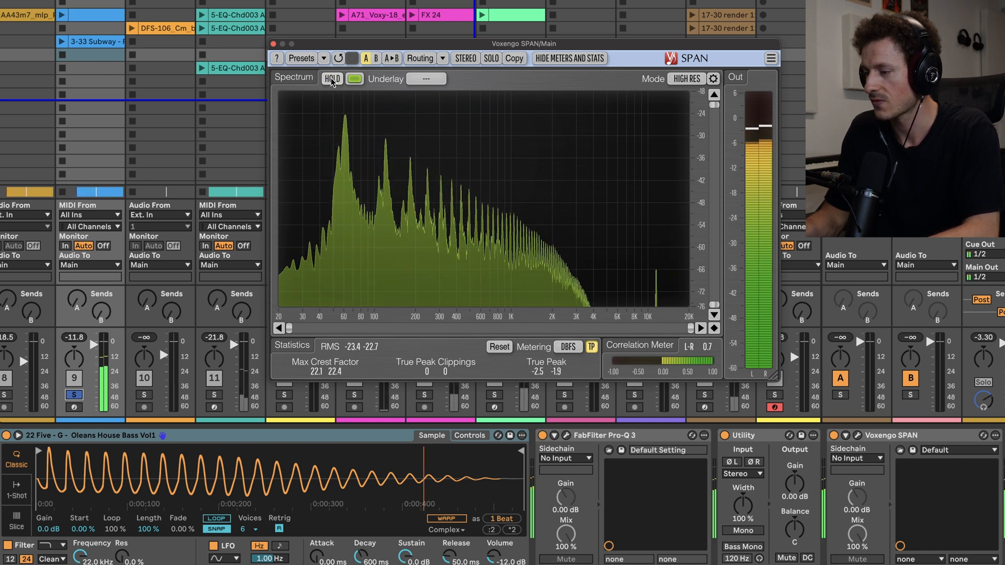
pyautogui.click(333, 79)
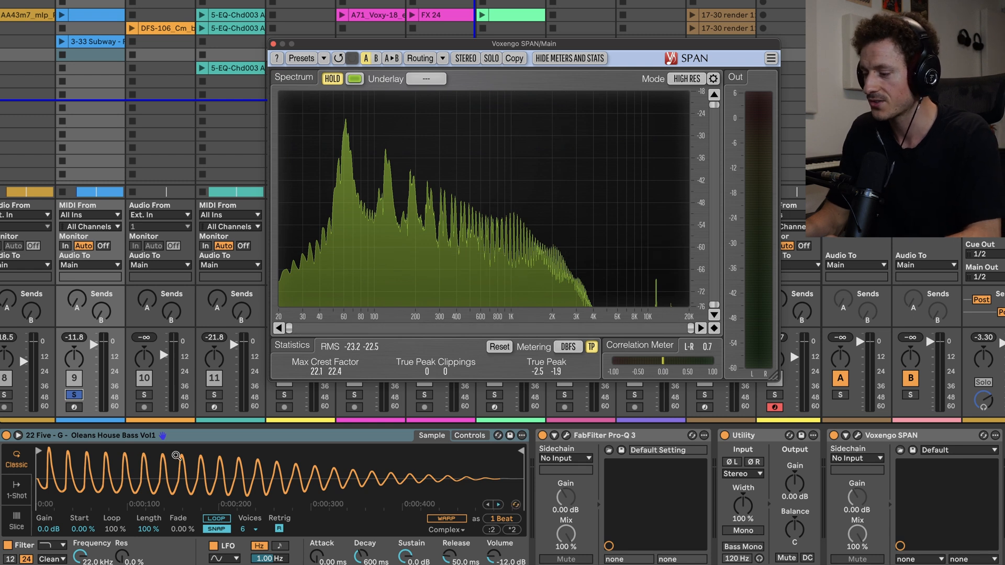
pyautogui.moveTo(158, 469); pyautogui.dragTo(159, 484)
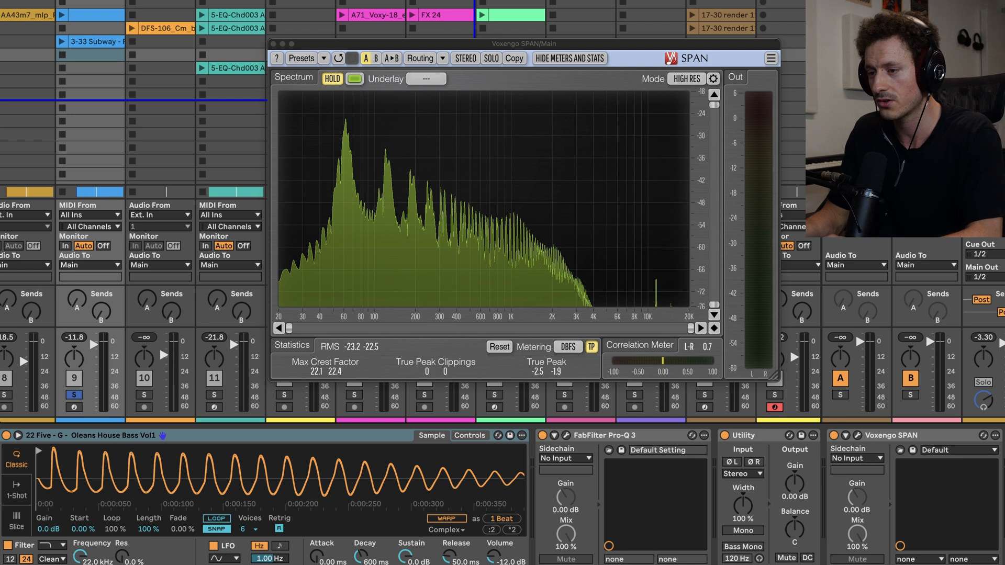
# Step: Set the Vocoder on the Main track to 36 bands to display the soloed bass
pyautogui.click(985, 210)
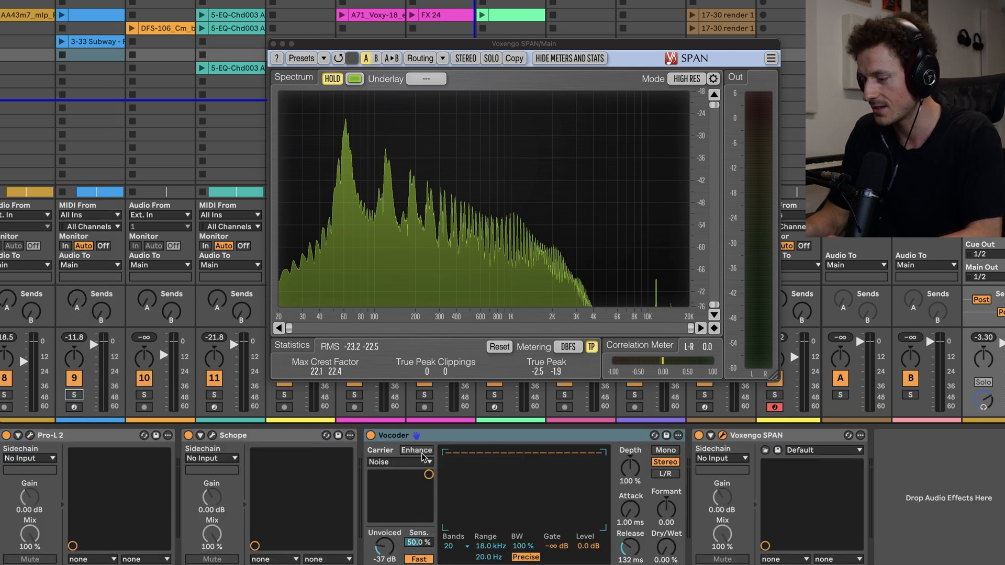
pyautogui.click(457, 554)
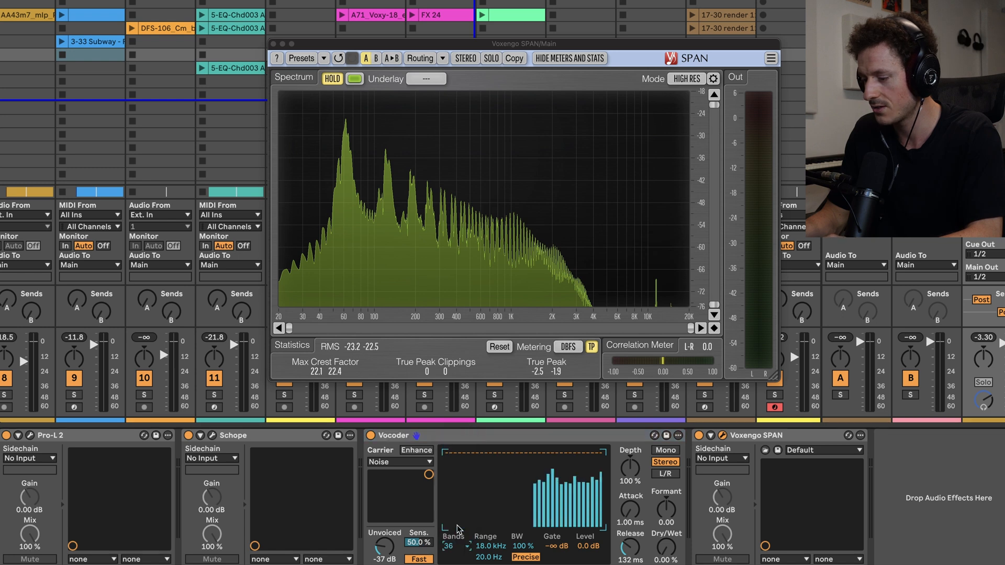
pyautogui.click(457, 529)
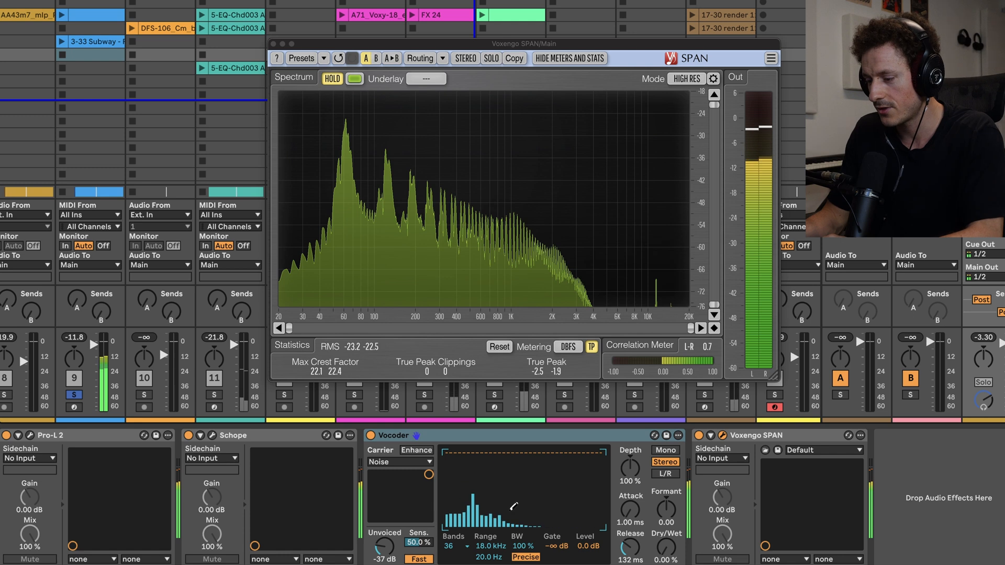
# Step: Stop the bass playback, then solo the piano track 8 and audition it briefly
pyautogui.press('space')
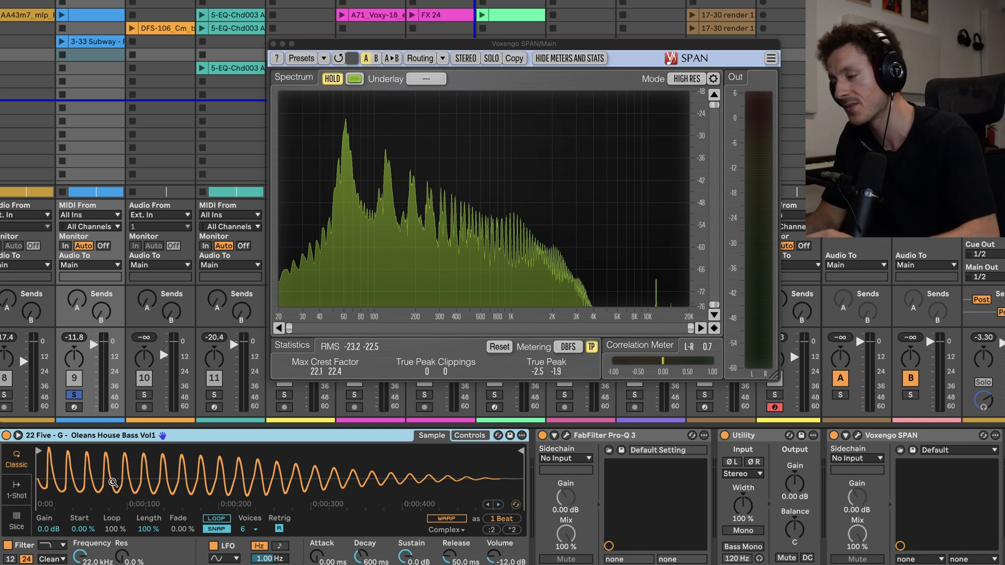
pyautogui.hscroll(-3, 135, 313)
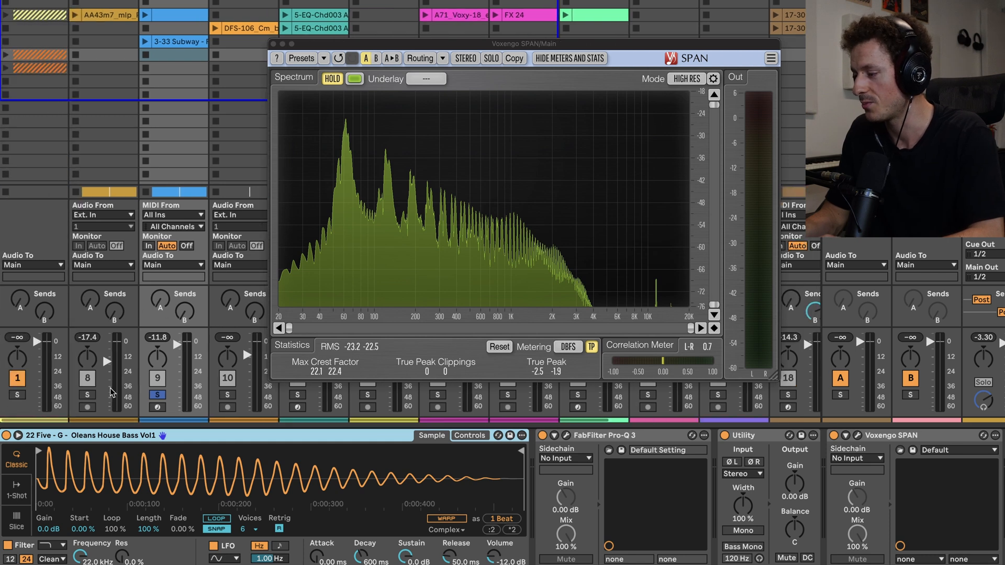
pyautogui.click(88, 395)
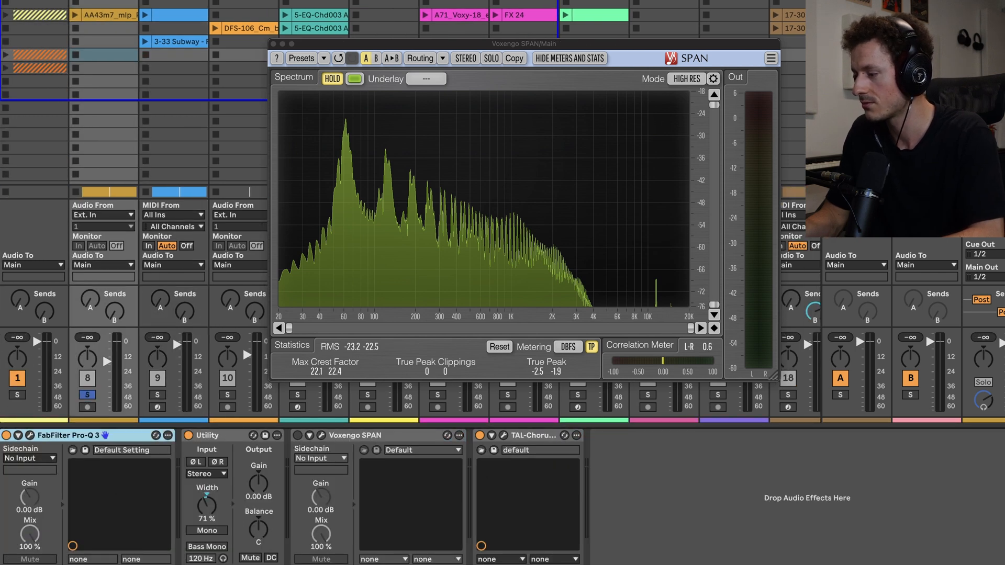
pyautogui.press('space')
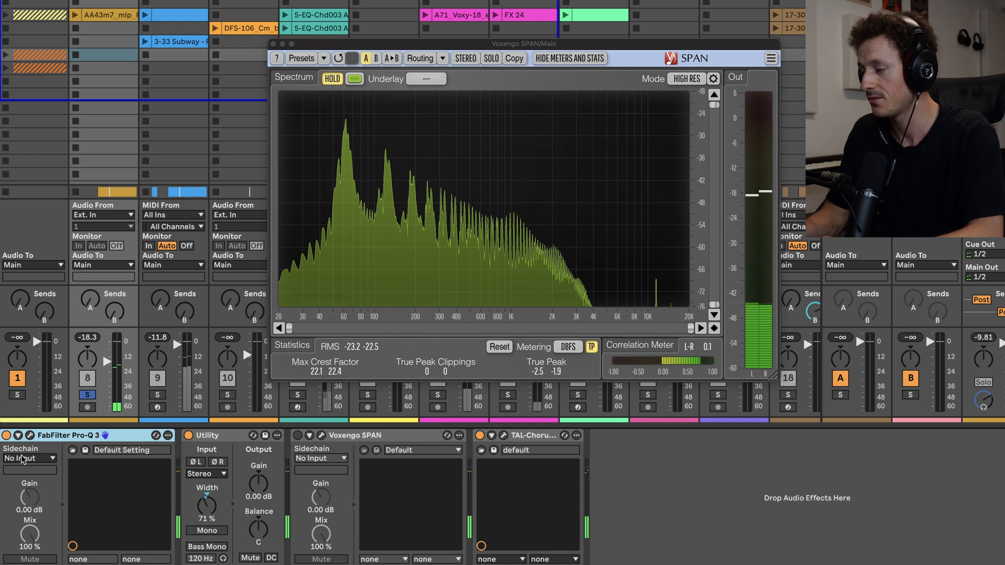
pyautogui.press('space')
# Step: Open the piano track's Pro-Q 3 in place of SPAN and compare the playing piano with the EQ bypassed and active
pyautogui.click(273, 45)
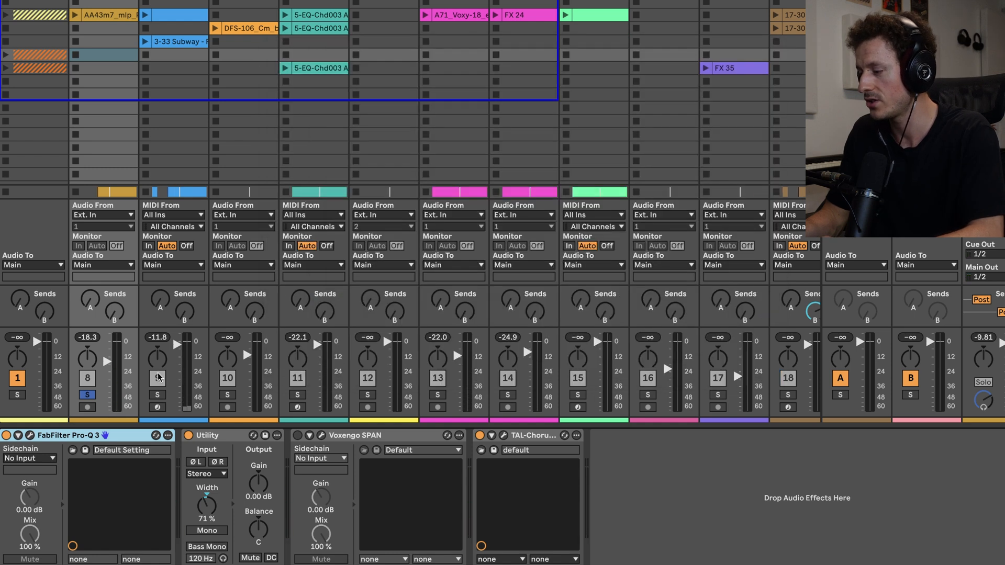
pyautogui.click(30, 437)
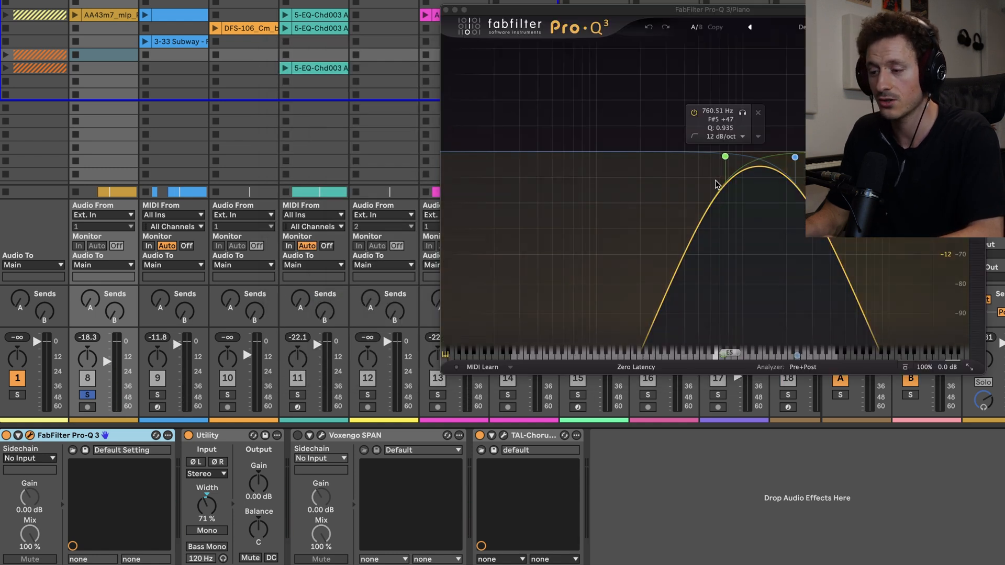
pyautogui.press('space')
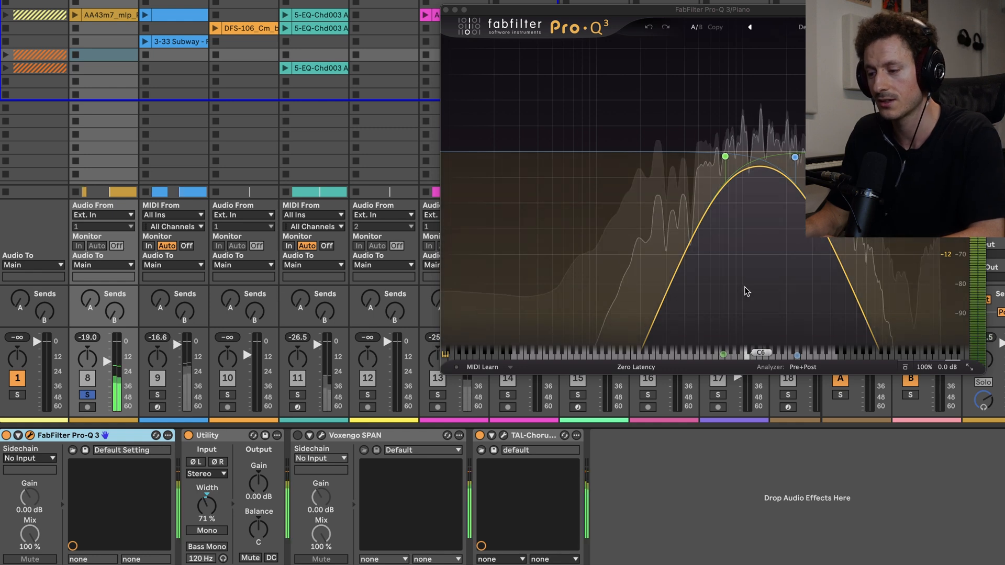
pyautogui.click(7, 435)
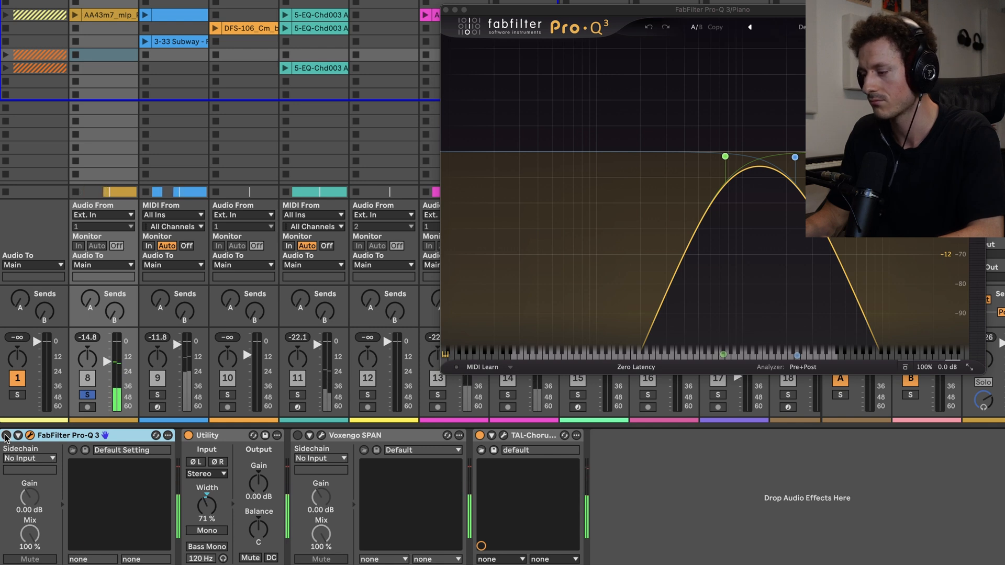
pyautogui.click(6, 435)
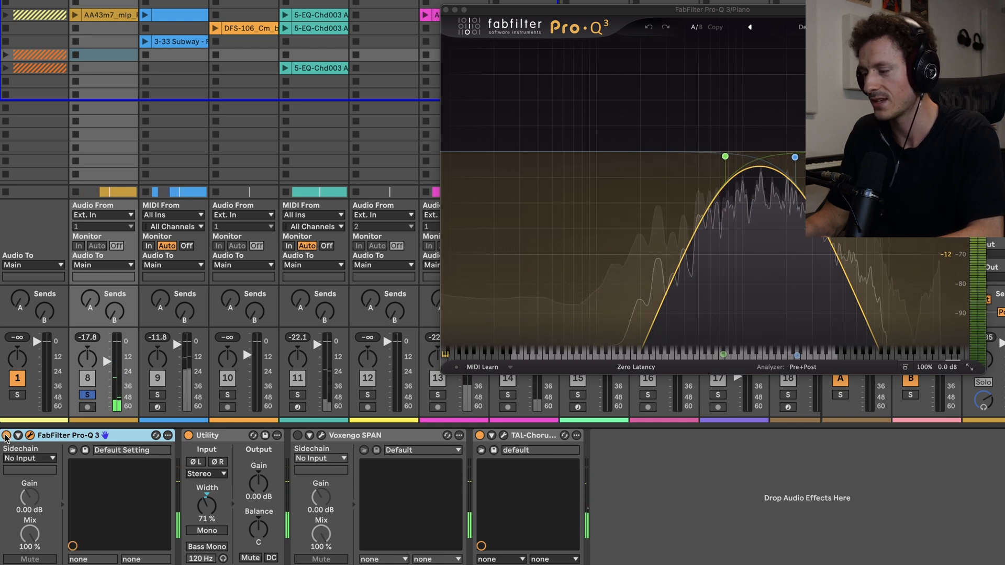
# Step: Unsolo the piano track 8 to play it within the full mix, and close its Pro-Q 3 window
pyautogui.click(87, 396)
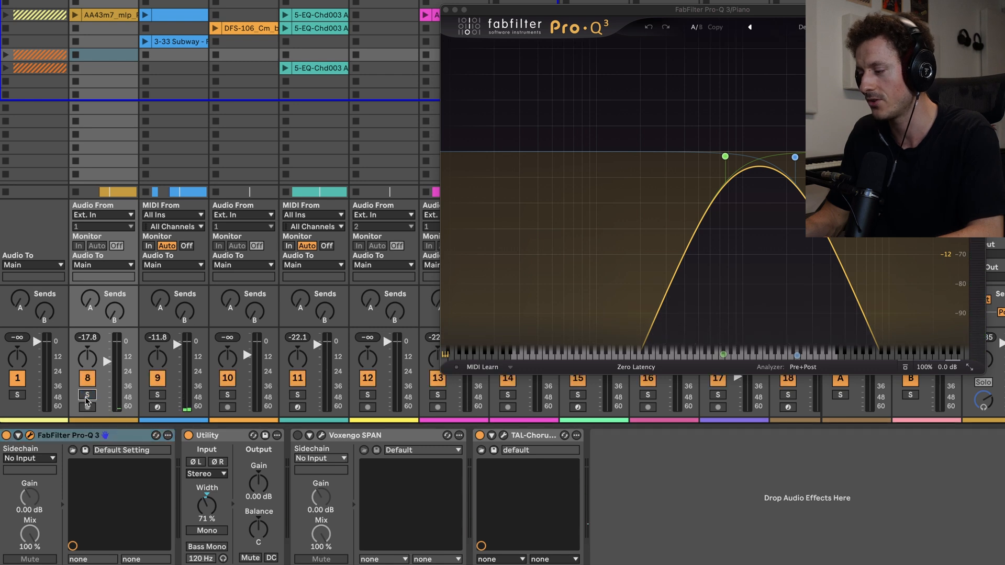
pyautogui.press('space')
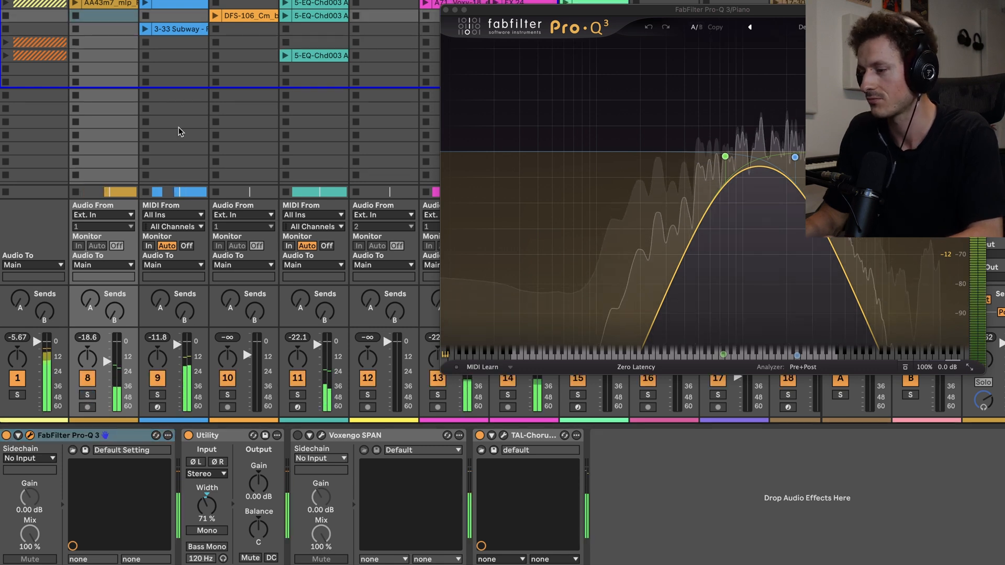
pyautogui.click(446, 10)
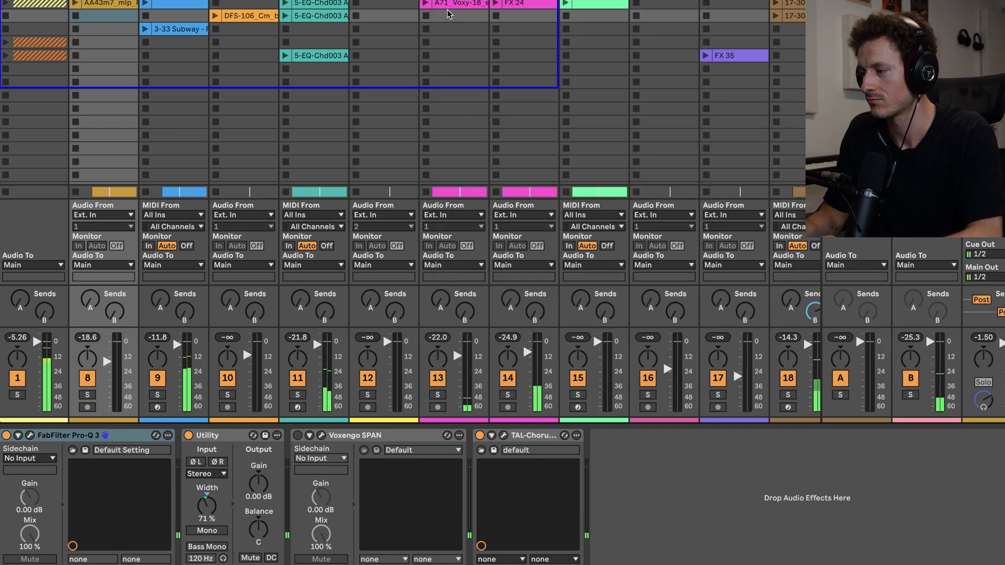